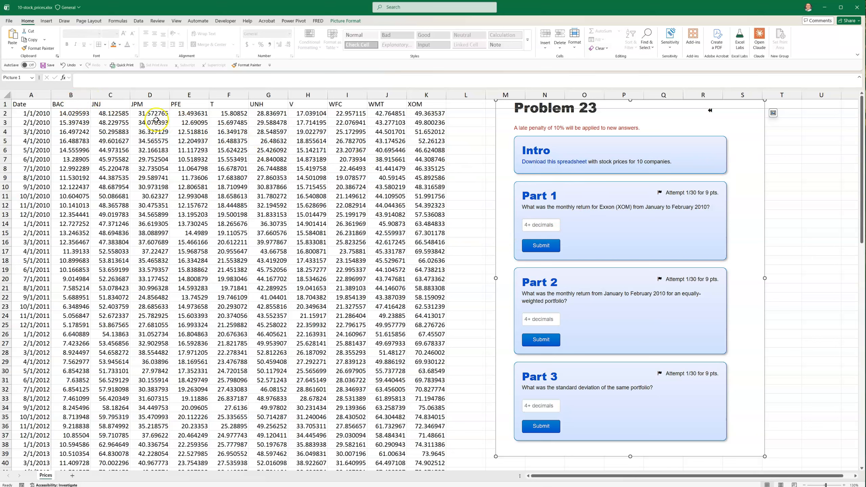
# Move the Problem 23 picture down and to the right, clear of the price data
pyautogui.click(433, 106)
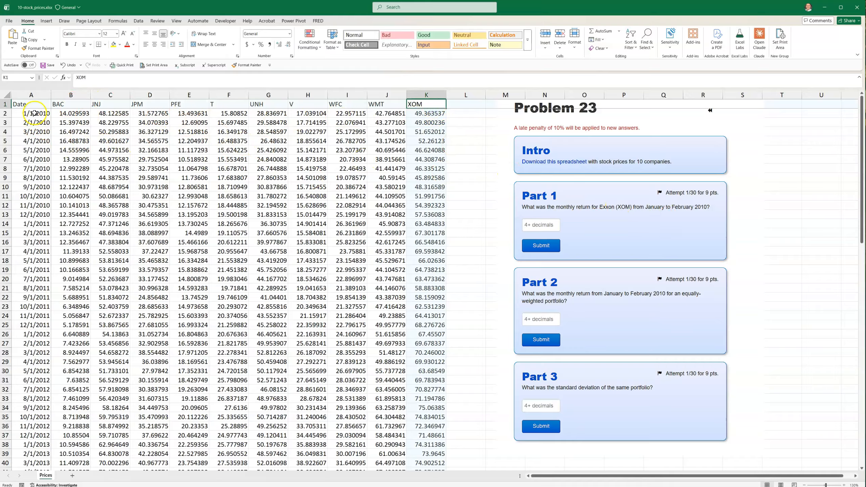
pyautogui.moveTo(430, 114); pyautogui.dragTo(430, 123)
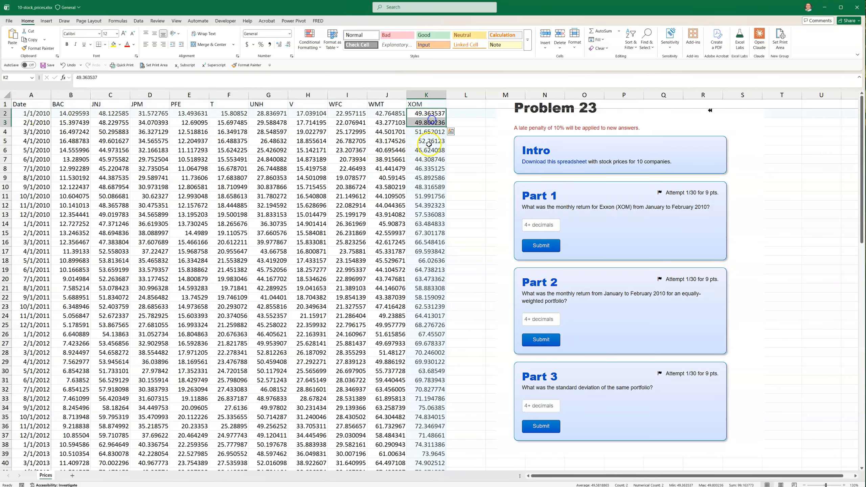
pyautogui.moveTo(612, 124); pyautogui.dragTo(657, 185)
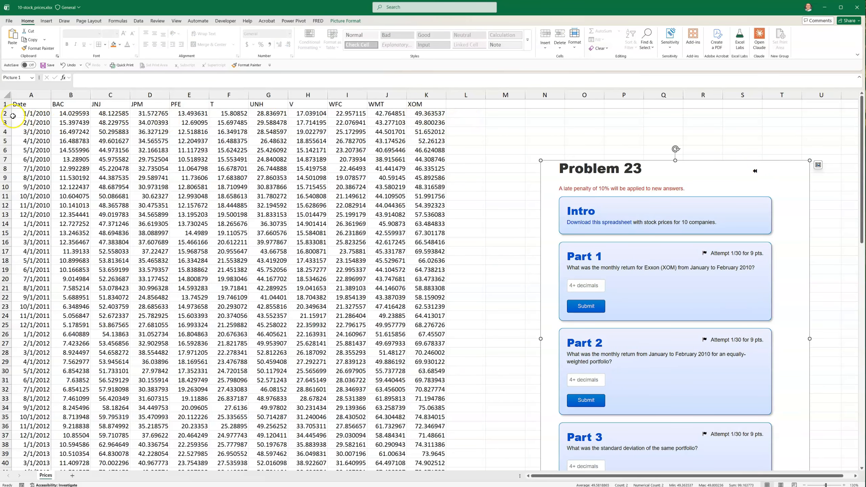
# Copy the ticker headers BAC through XOM from B1:K1 into row 2 starting at L2
pyautogui.moveTo(60, 104); pyautogui.dragTo(417, 105)
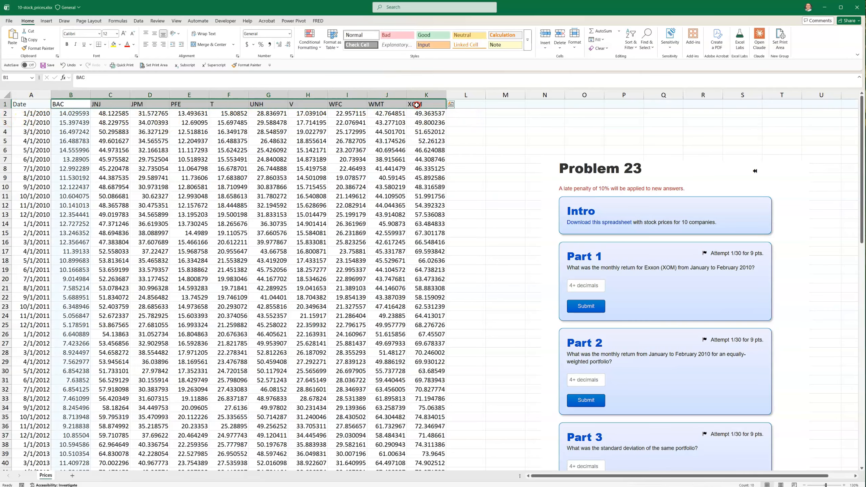
pyautogui.rightClick(416, 106)
pyautogui.click(432, 133)
pyautogui.click(462, 114)
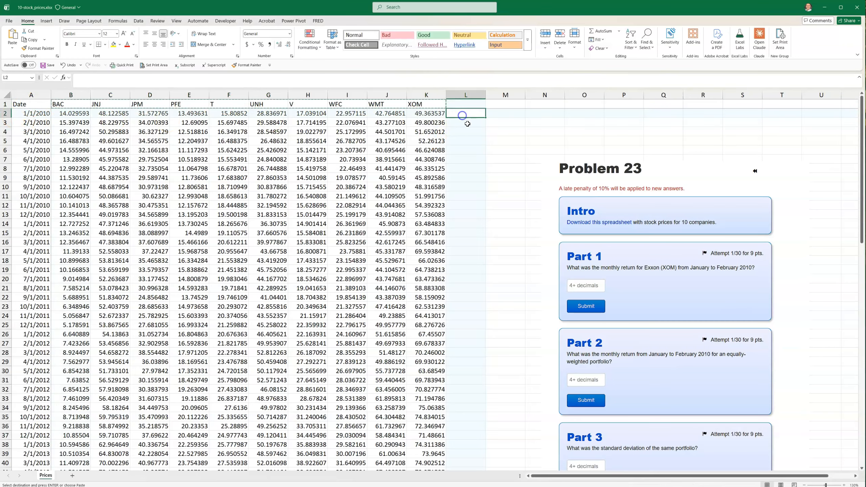
pyautogui.hotkey('ctrl', 'v')
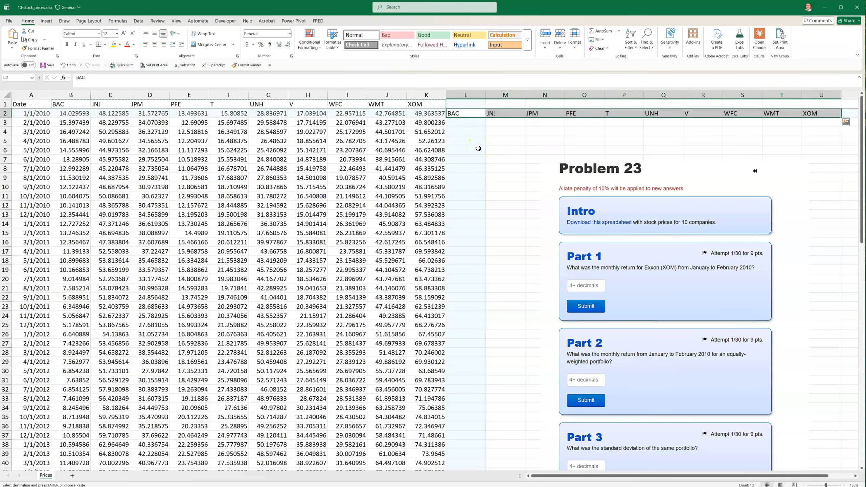
pyautogui.click(456, 171)
# Enter BAC's first monthly return in L3 as =B3/B2-1
pyautogui.click(459, 125)
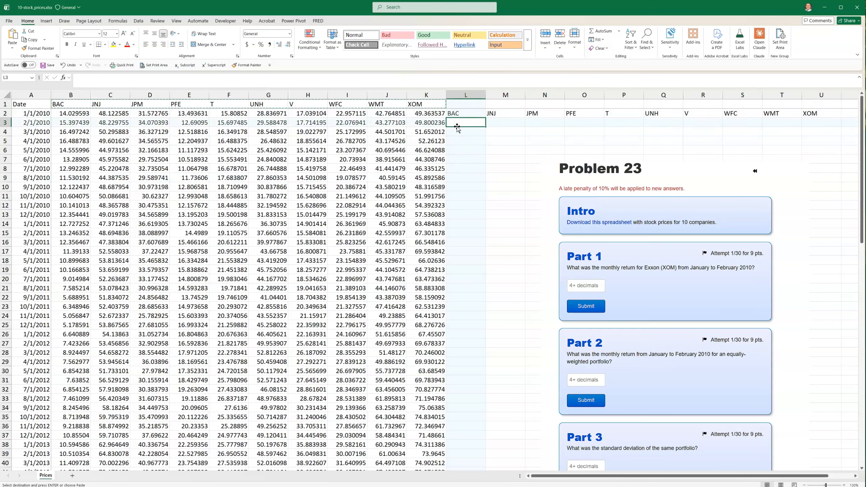
pyautogui.write('=')
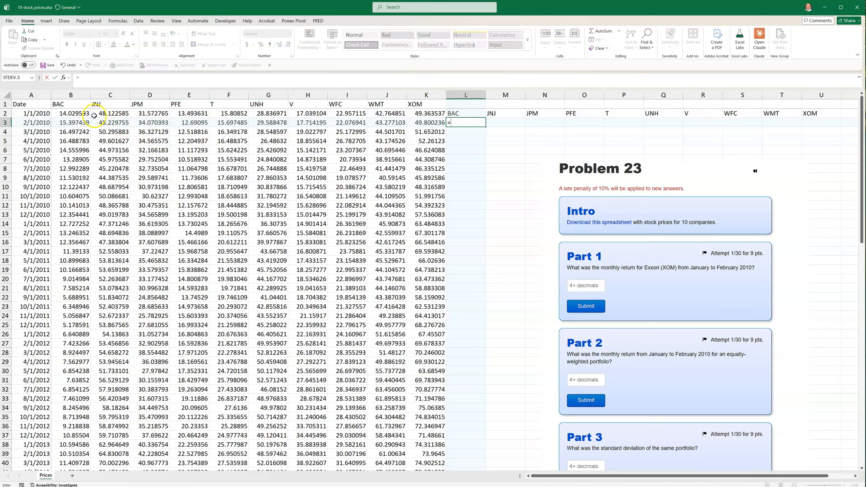
pyautogui.click(71, 123)
pyautogui.write('/')
pyautogui.click(67, 113)
pyautogui.write('-1')
pyautogui.press('Return')
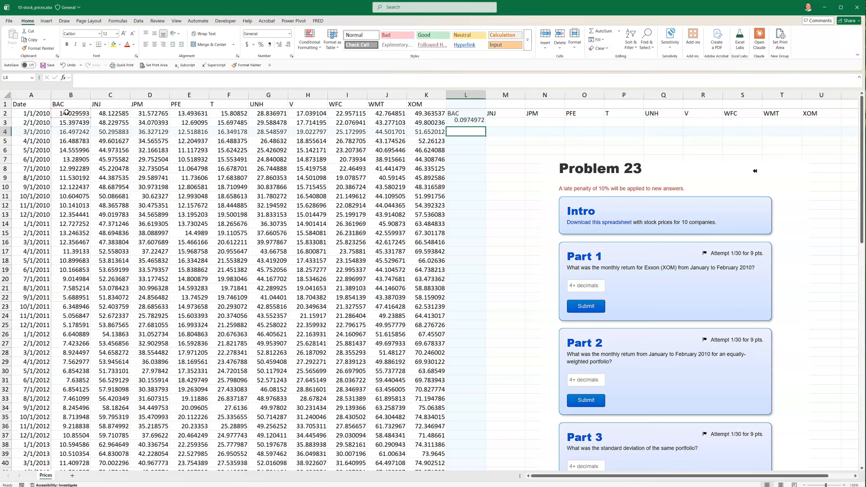
# Format the return as a percentage with an extra decimal, then fill it across to XOM and down all months
pyautogui.click(471, 123)
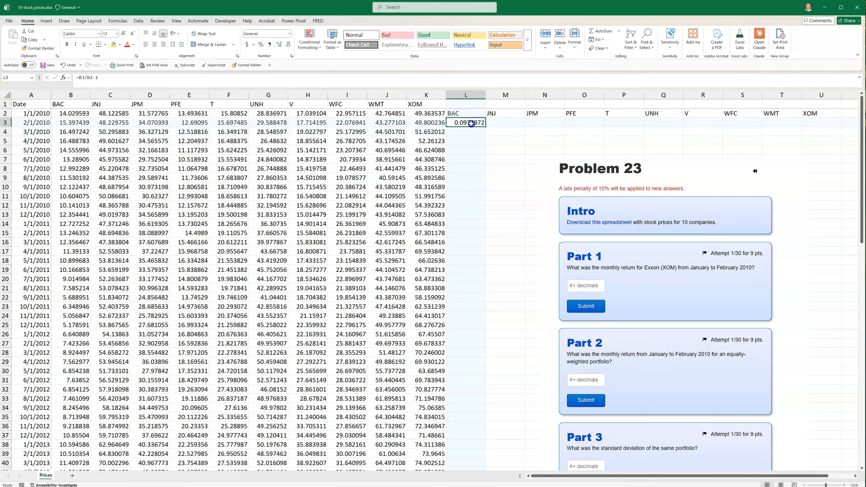
pyautogui.click(262, 45)
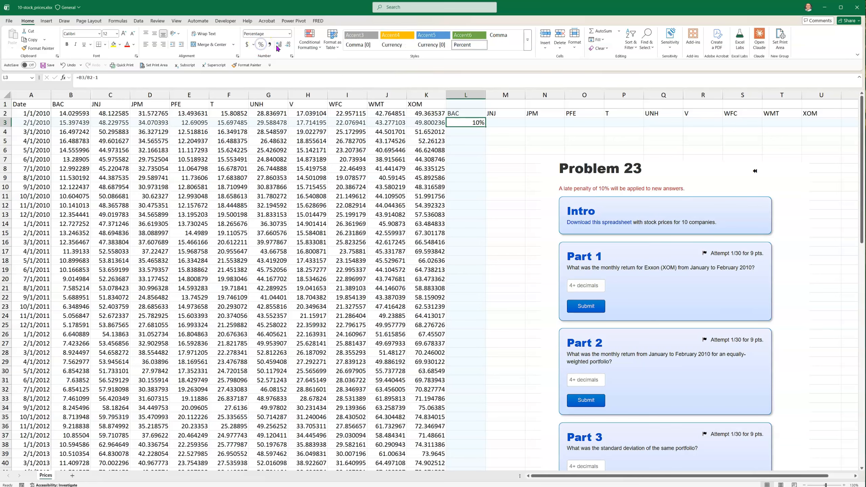
pyautogui.click(279, 45)
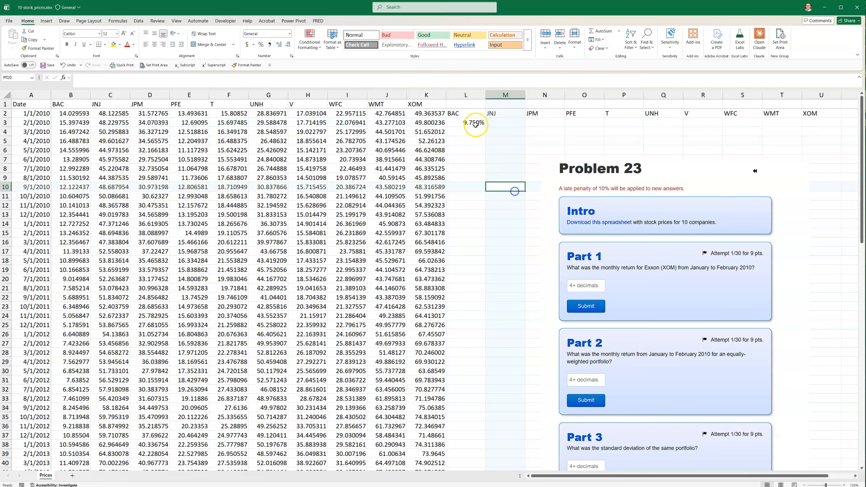
pyautogui.moveTo(486, 134); pyautogui.dragTo(761, 127)
pyautogui.doubleClick(761, 128)
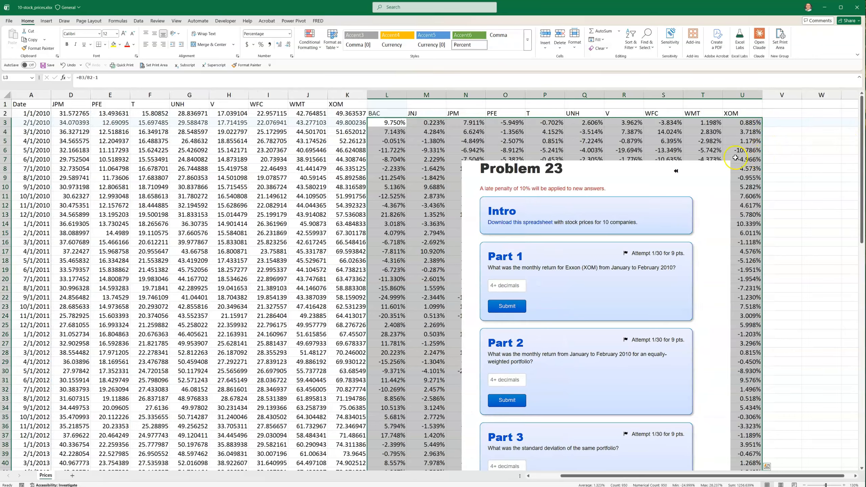
pyautogui.click(415, 215)
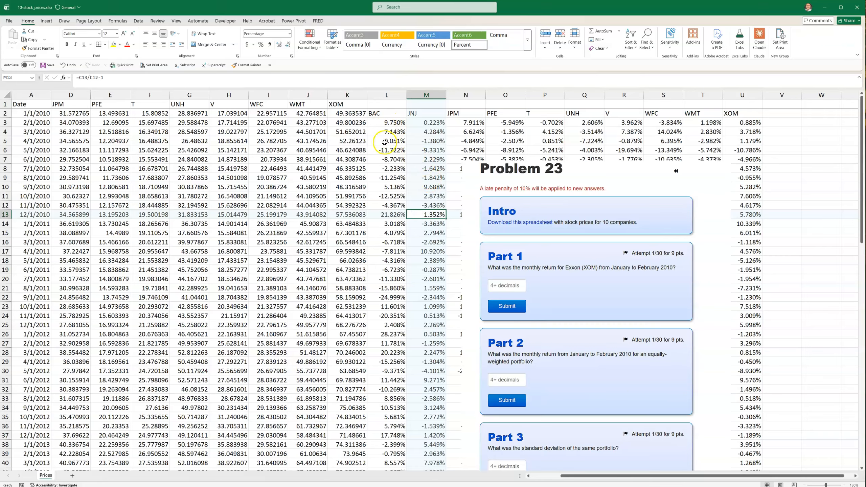
# Highlight Exxon's 0.885% return in U3 yellow, copy it, and switch to the browser
pyautogui.click(749, 122)
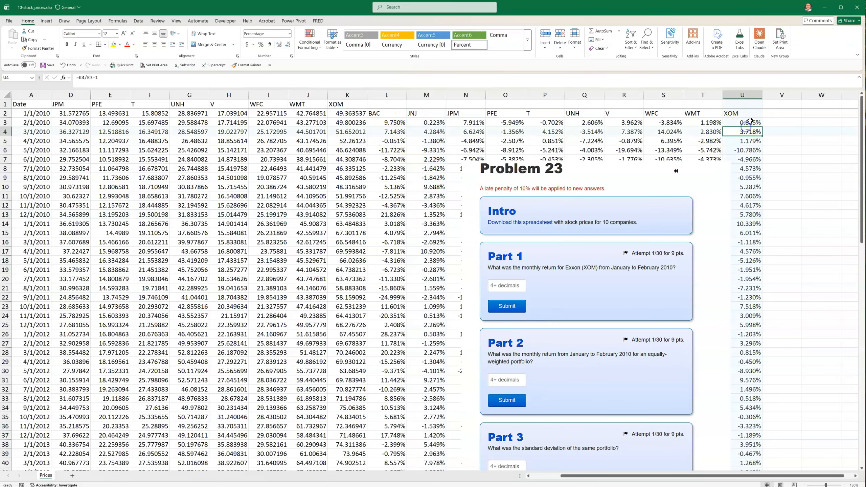
pyautogui.click(114, 44)
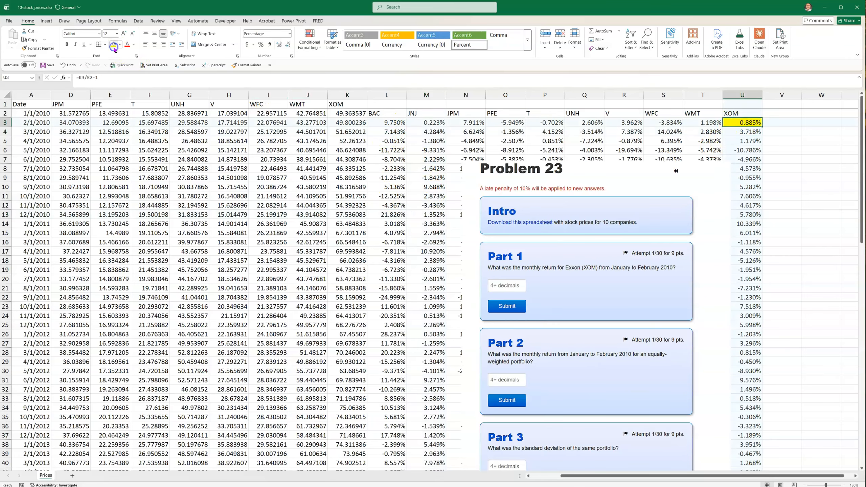
pyautogui.rightClick(744, 123)
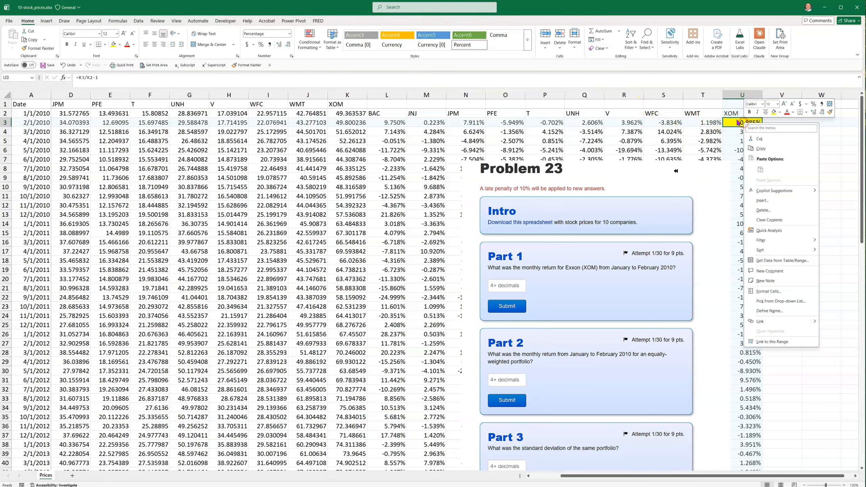
pyautogui.click(763, 149)
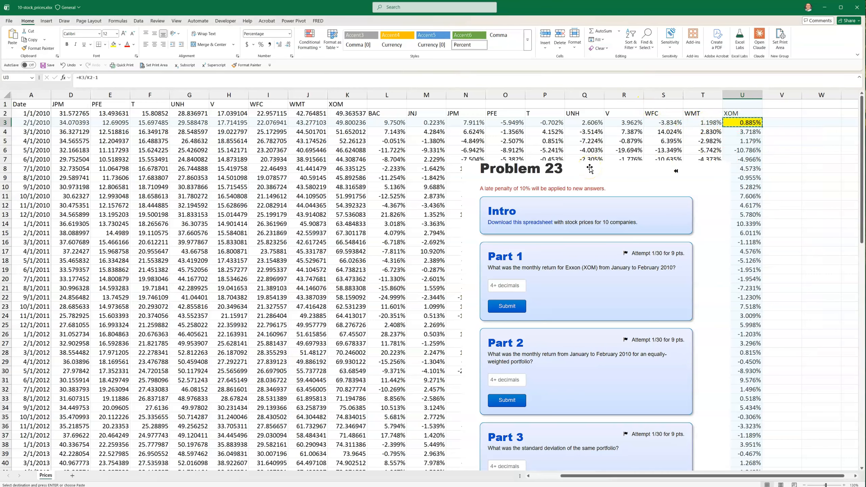
pyautogui.click(590, 168)
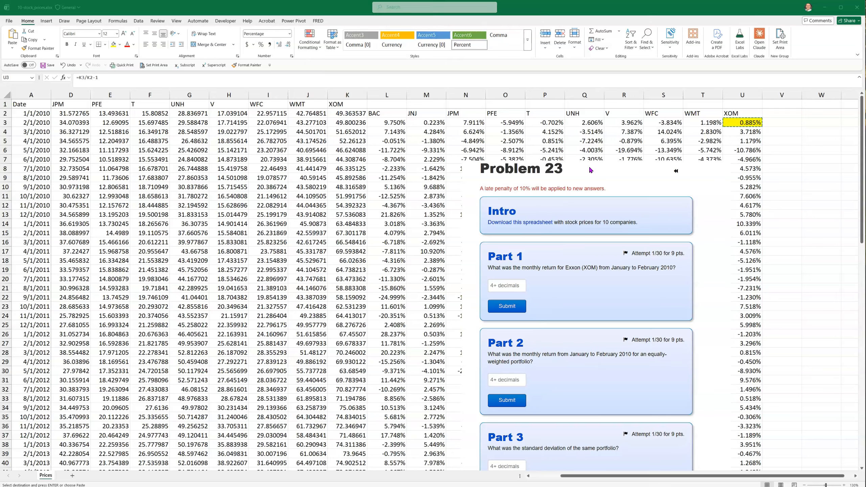
pyautogui.hotkey('alt', 'Tab')
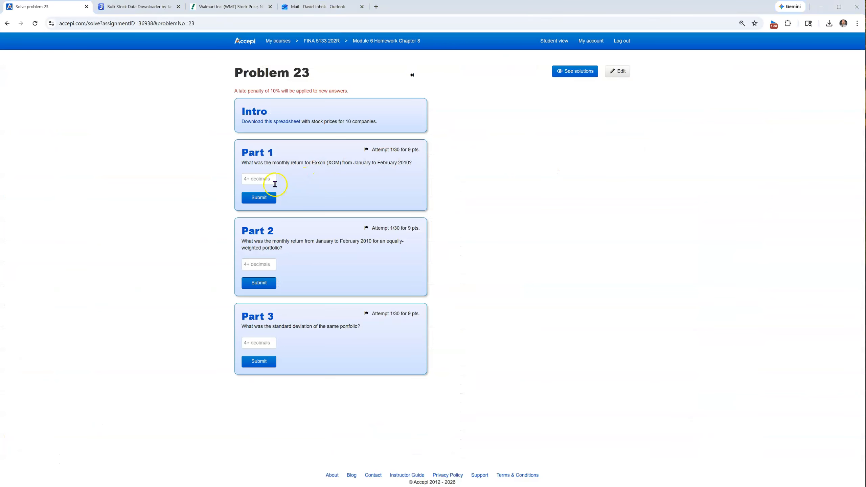
# Submit 0.885% as Part 1's answer in Accepi
pyautogui.click(249, 197)
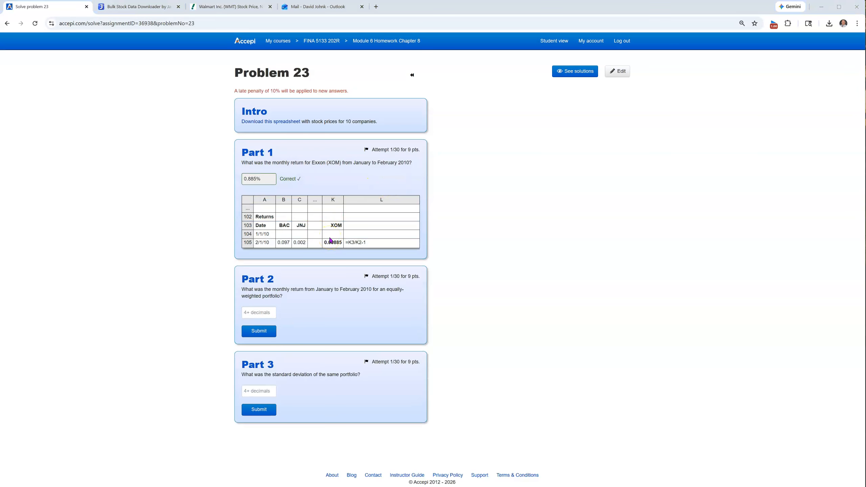
pyautogui.hotkey('alt', 'Tab')
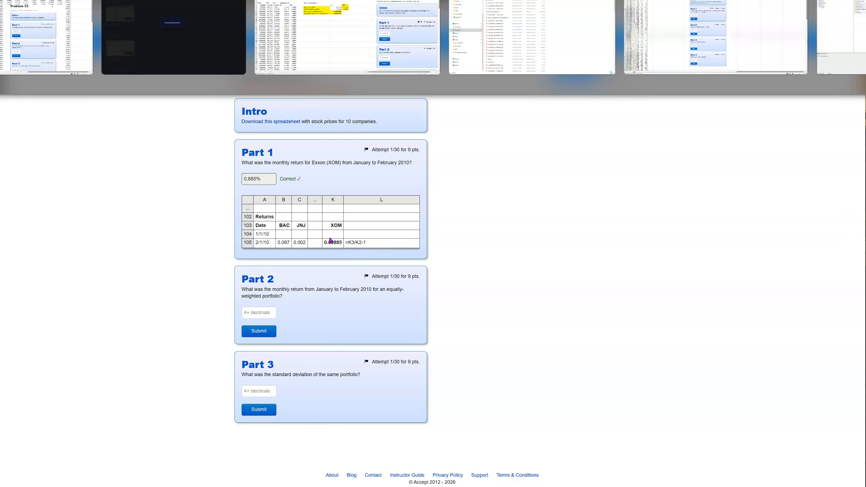
# Cycle through the open windows back to the 10_stock_prices workbook
pyautogui.hotkey('alt', 'Tab')
pyautogui.press('Tab')
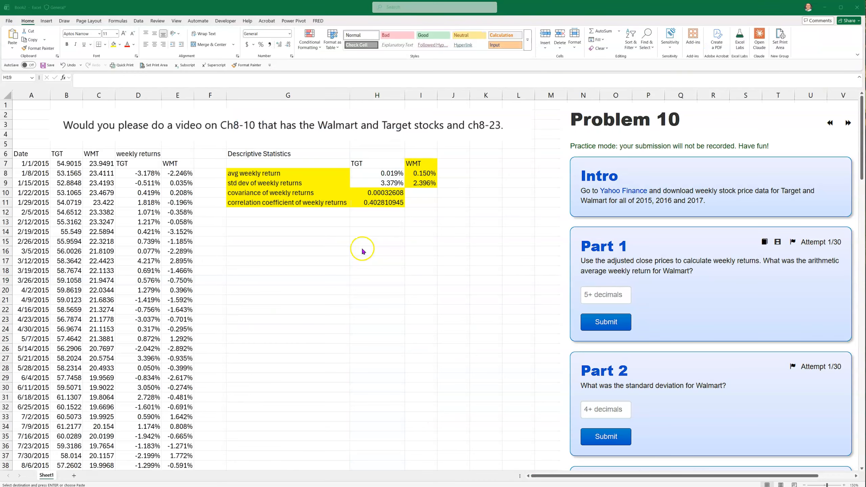
pyautogui.hotkey('alt', 'Tab')
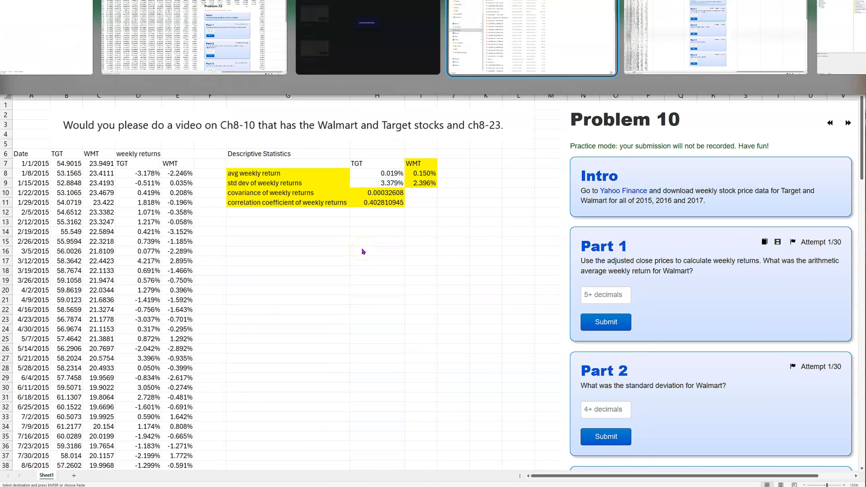
pyautogui.press('Tab')
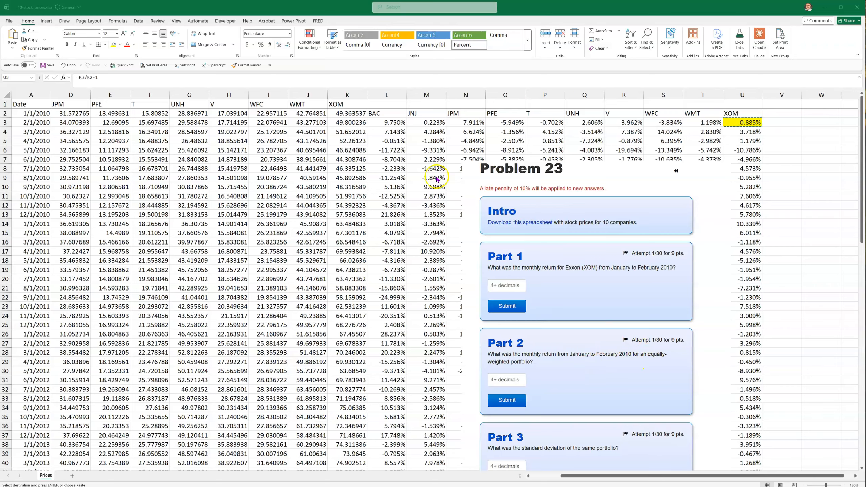
# Count along the ten ticker headers in row 2, from BAC to XOM
pyautogui.click(384, 113)
pyautogui.click(427, 114)
pyautogui.click(467, 114)
pyautogui.click(508, 115)
pyautogui.click(542, 115)
pyautogui.click(586, 115)
pyautogui.click(624, 115)
pyautogui.click(664, 115)
pyautogui.click(742, 115)
pyautogui.click(767, 115)
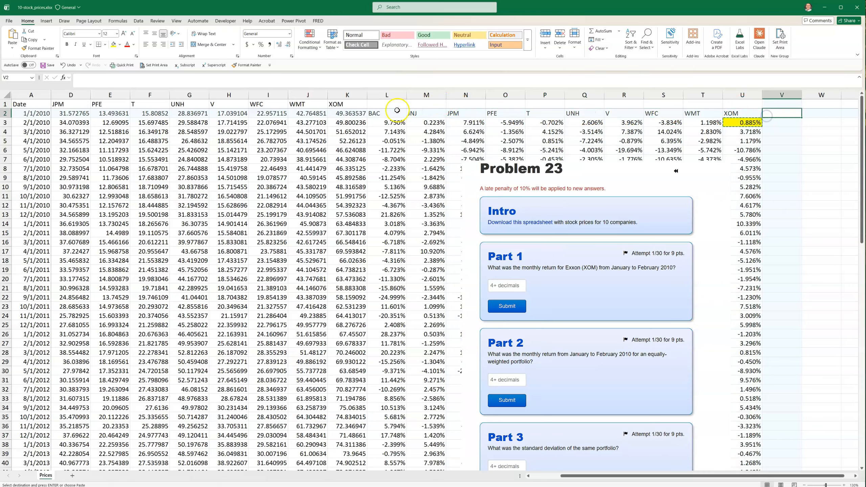
# Enter a 1/10 weight in L1, format it as 10%, and fill it across to U1
pyautogui.click(393, 102)
pyautogui.press('Escape')
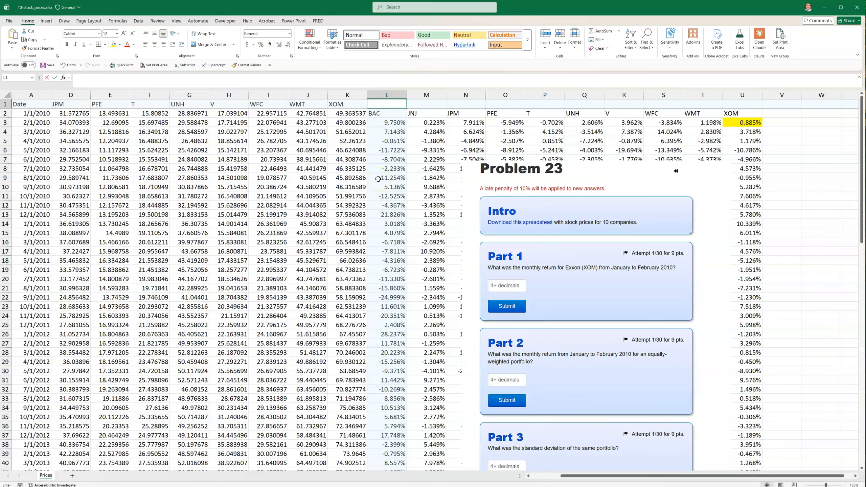
pyautogui.write('1/')
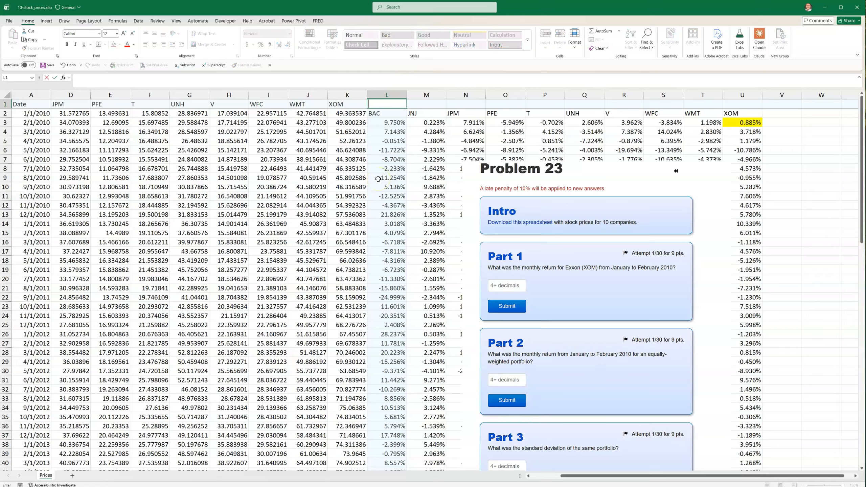
pyautogui.write('=1/10')
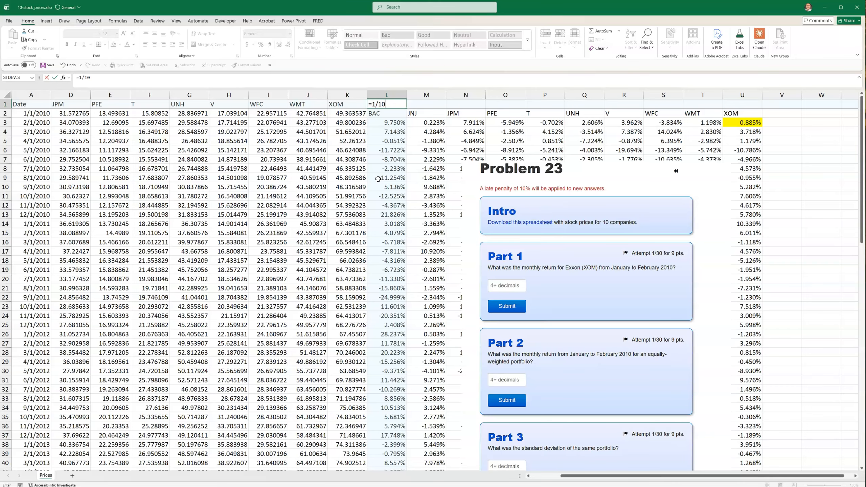
pyautogui.press('Return')
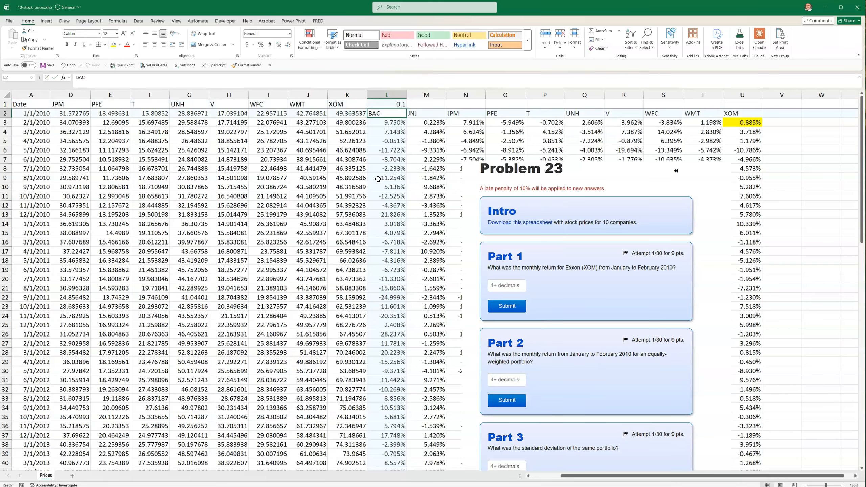
pyautogui.click(388, 104)
pyautogui.click(260, 44)
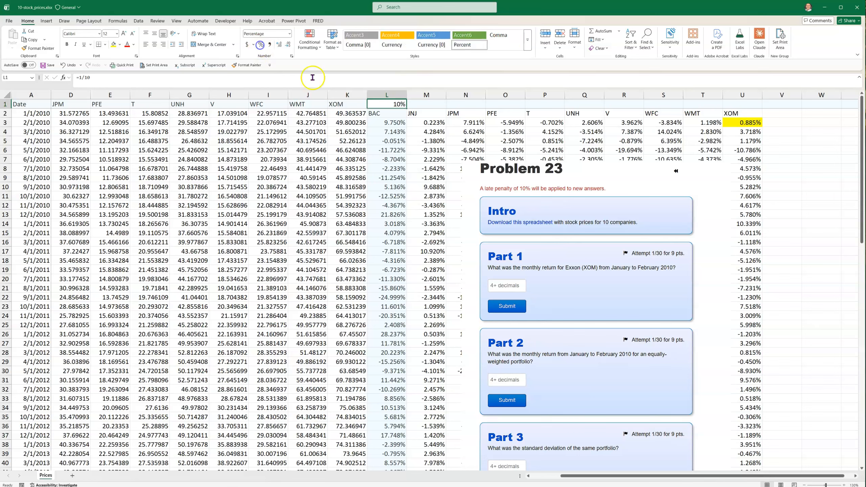
pyautogui.moveTo(406, 109); pyautogui.dragTo(749, 105)
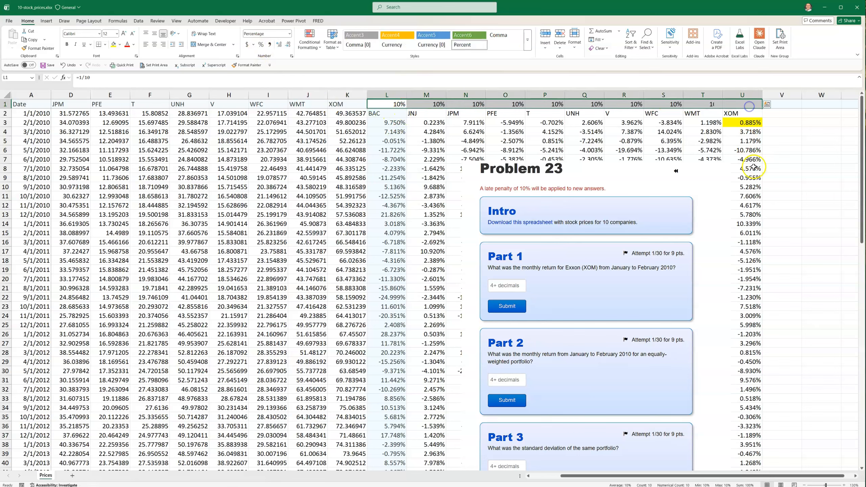
# Total the weights in V1 with AutoSum, giving 100%
pyautogui.click(784, 105)
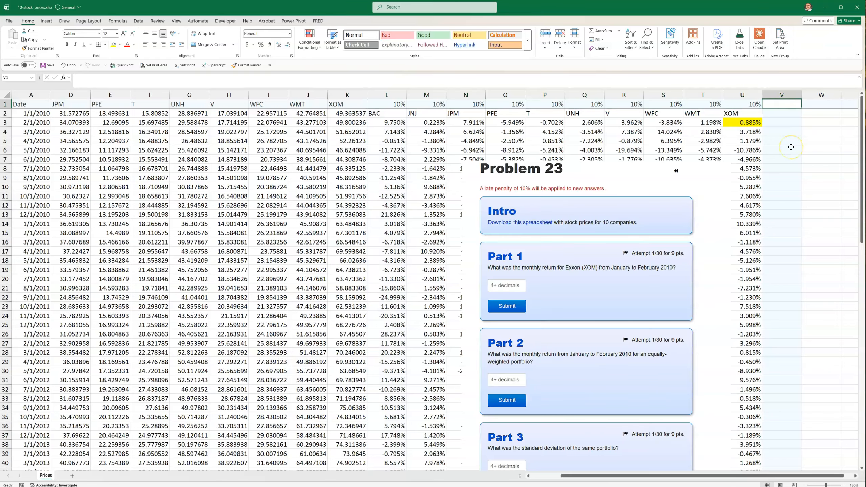
pyautogui.click(596, 32)
pyautogui.press('Return')
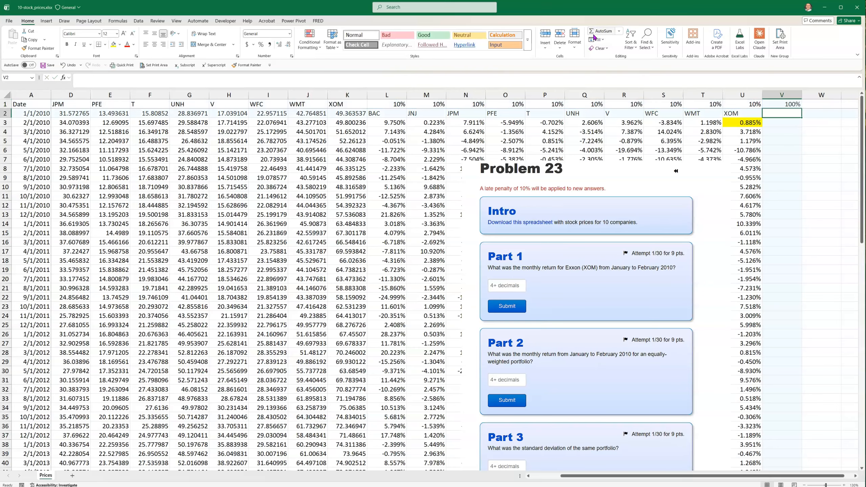
pyautogui.click(774, 124)
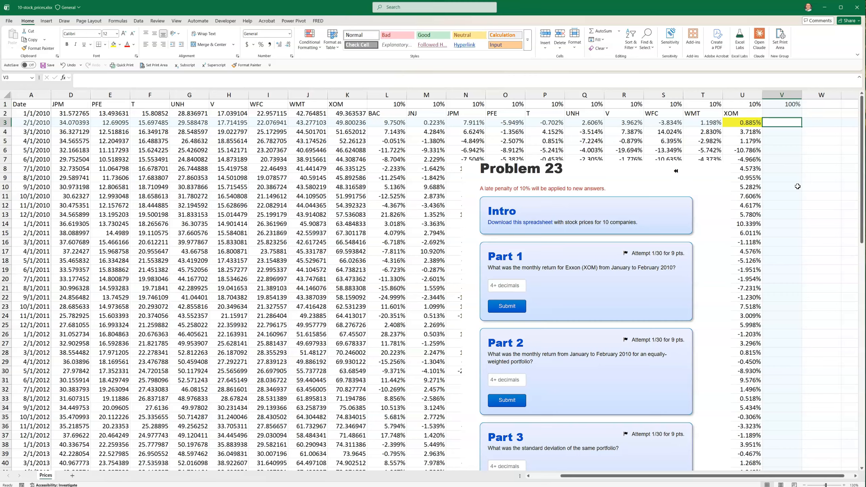
# Label V2 'portfolio return' and widen column V to fit
pyautogui.moveTo(396, 113); pyautogui.dragTo(722, 129)
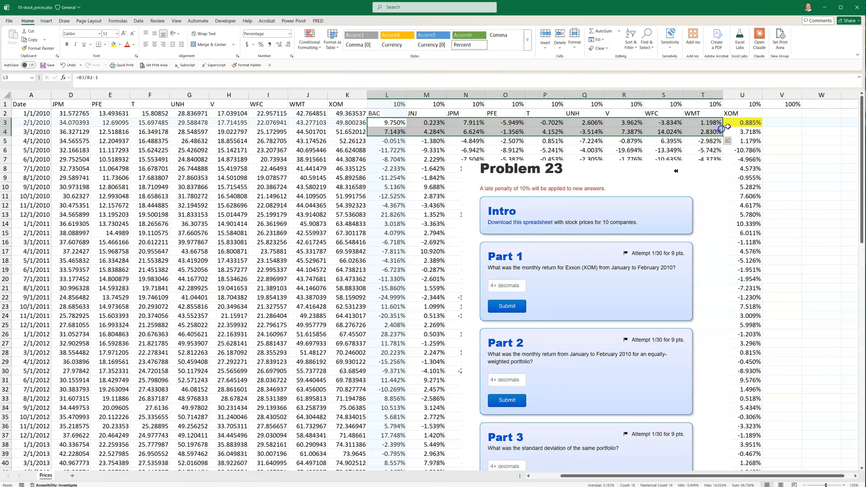
pyautogui.click(786, 120)
pyautogui.click(781, 112)
pyautogui.write('portfoli')
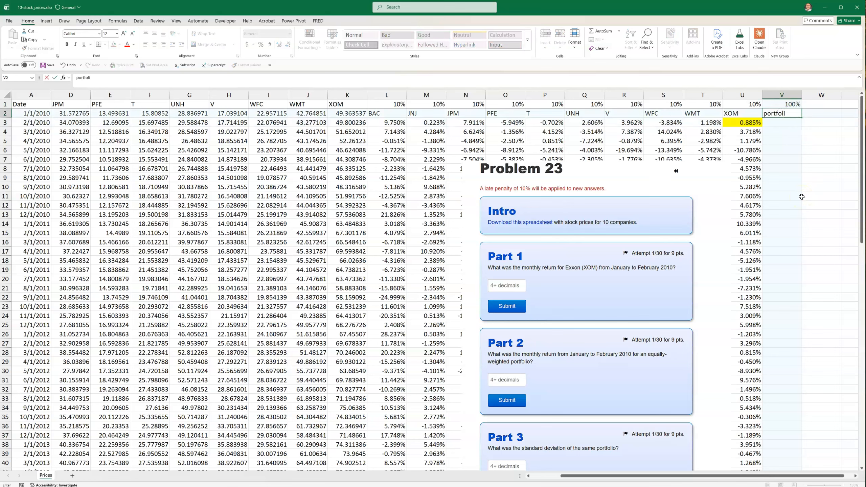
pyautogui.write('o return')
pyautogui.press('Return')
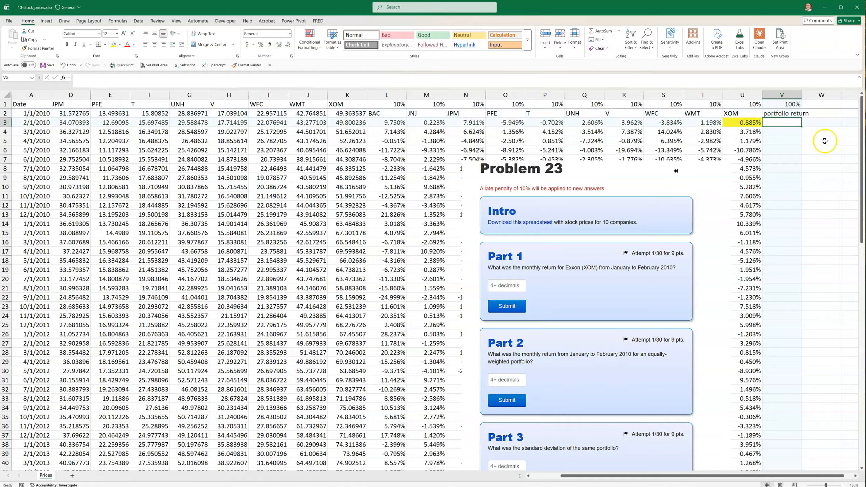
pyautogui.moveTo(803, 95); pyautogui.dragTo(813, 94)
pyautogui.click(796, 136)
# Enter =SUMPRODUCT($L$1:$U$1,L3:U3) in V3 for February 2010's portfolio return
pyautogui.click(792, 124)
pyautogui.write('=')
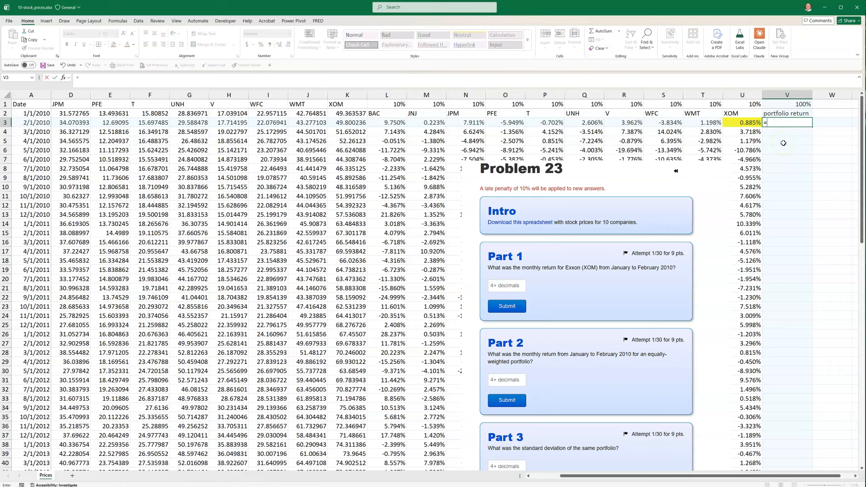
pyautogui.write('sumproduc')
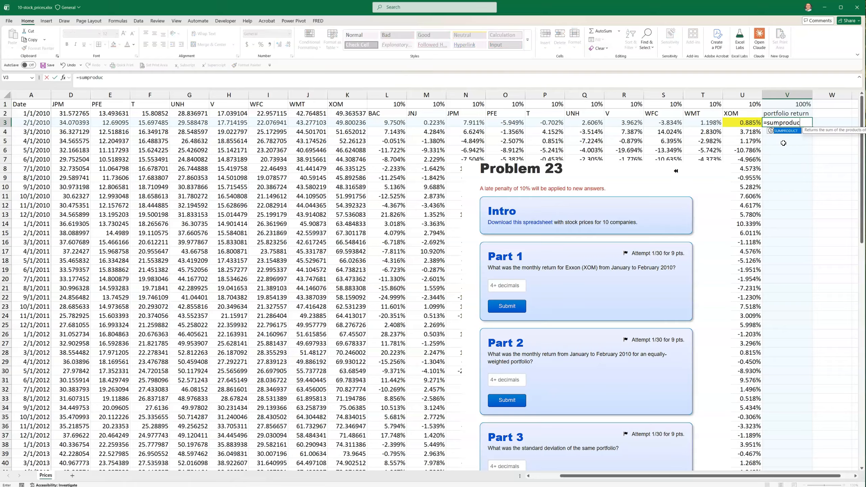
pyautogui.write('t(')
pyautogui.moveTo(390, 106); pyautogui.dragTo(743, 107)
pyautogui.press('F4')
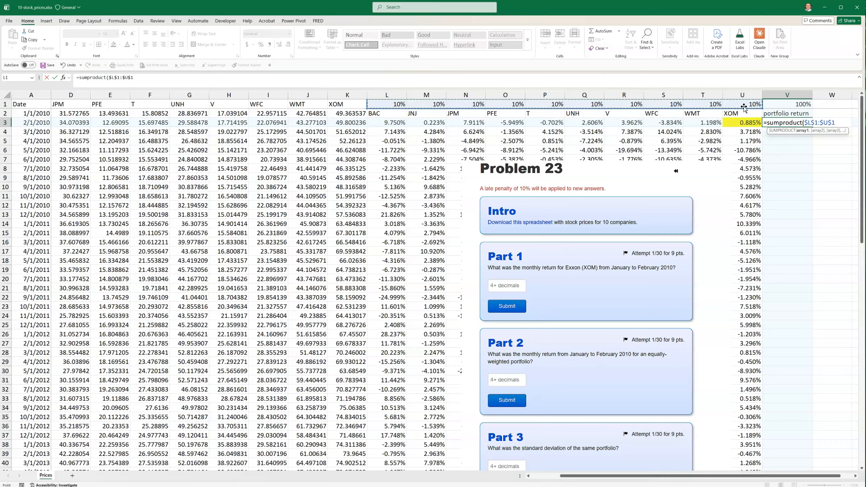
pyautogui.write(',')
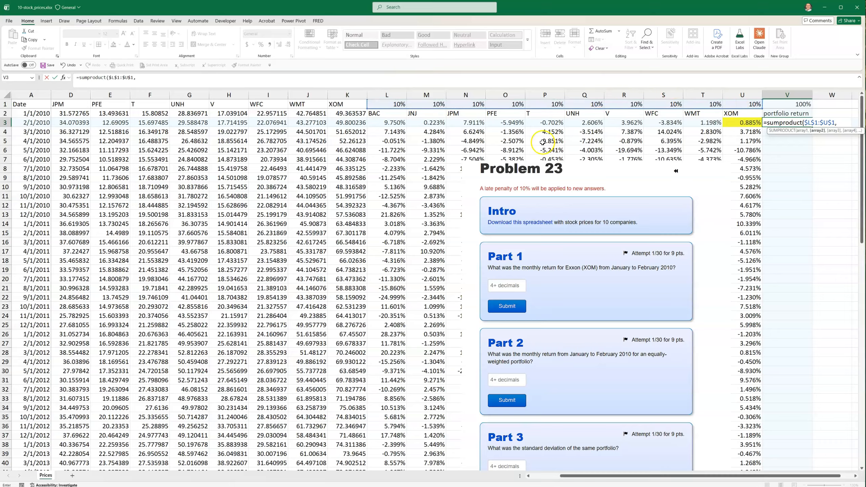
pyautogui.moveTo(389, 126); pyautogui.dragTo(745, 122)
pyautogui.press('Return')
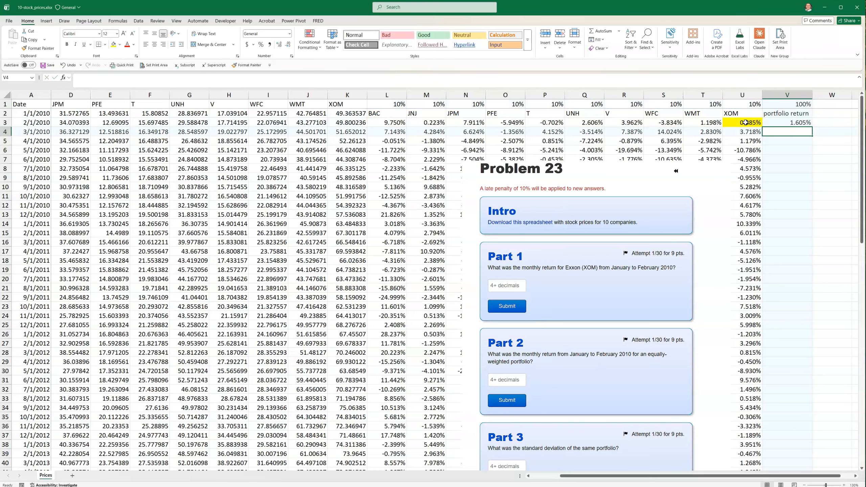
# Check the weights and return formulas, then fill the portfolio return down to row 97
pyautogui.click(798, 123)
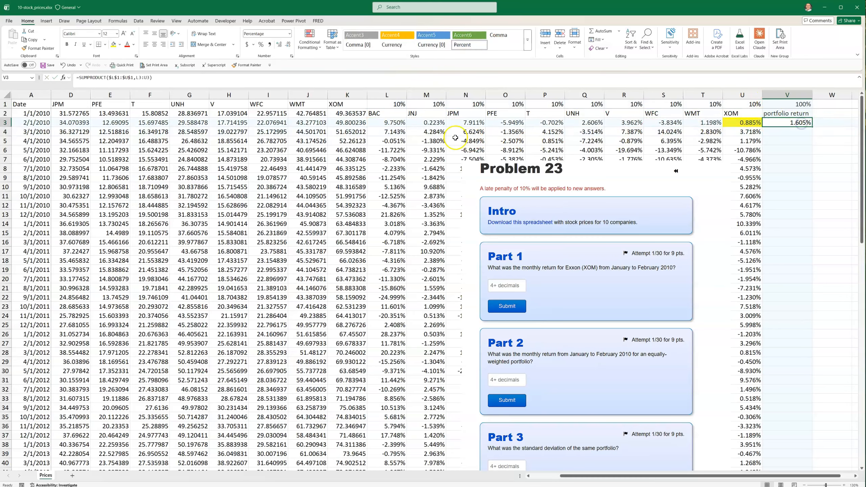
pyautogui.moveTo(396, 103); pyautogui.dragTo(733, 101)
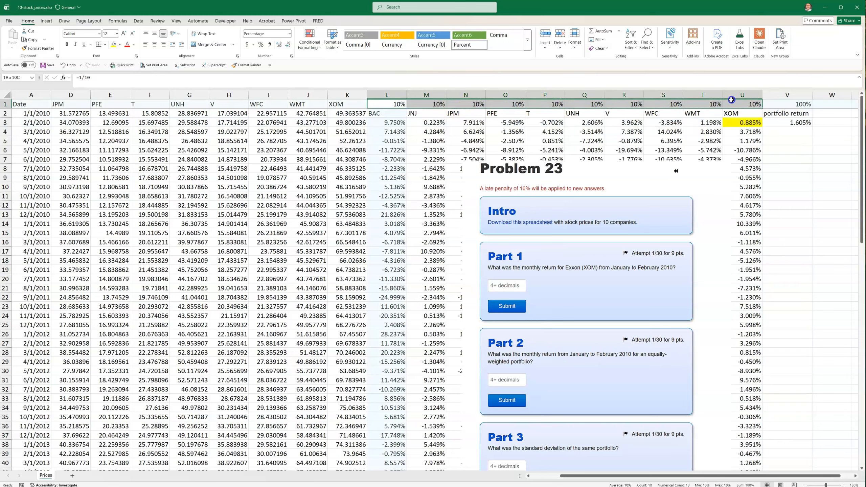
pyautogui.click(399, 122)
pyautogui.click(791, 123)
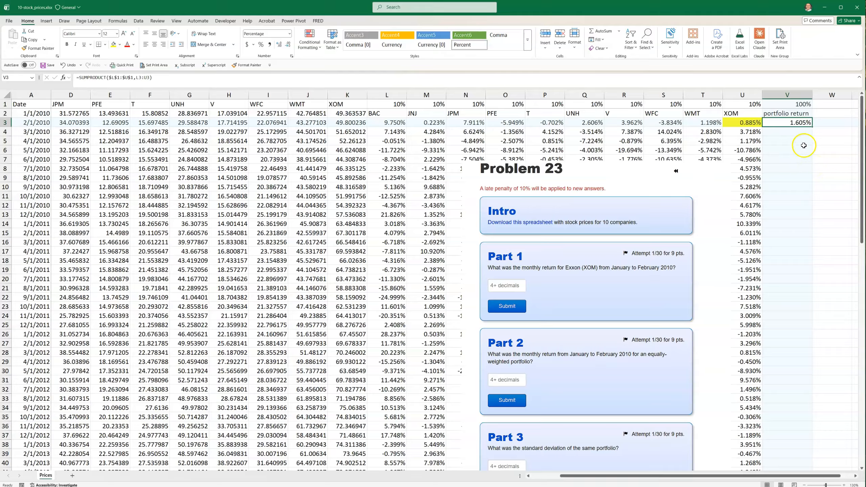
pyautogui.doubleClick(811, 126)
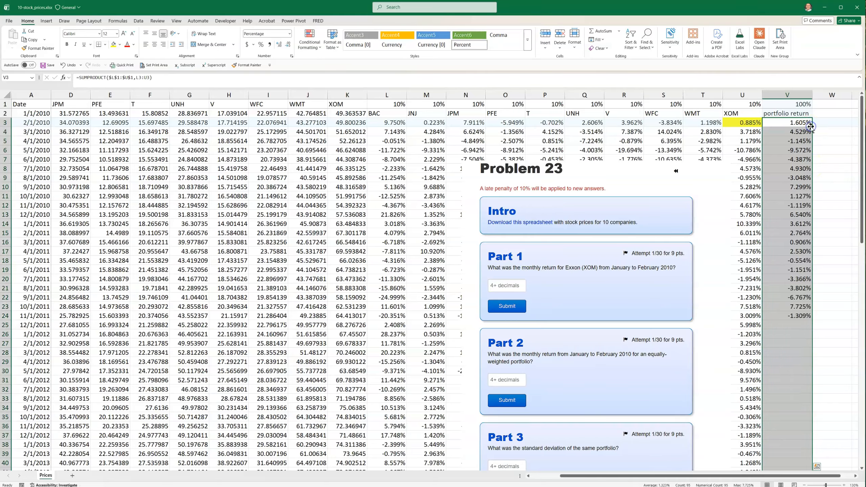
pyautogui.scroll(-13, 801, 207)
pyautogui.scroll(-14, 801, 207)
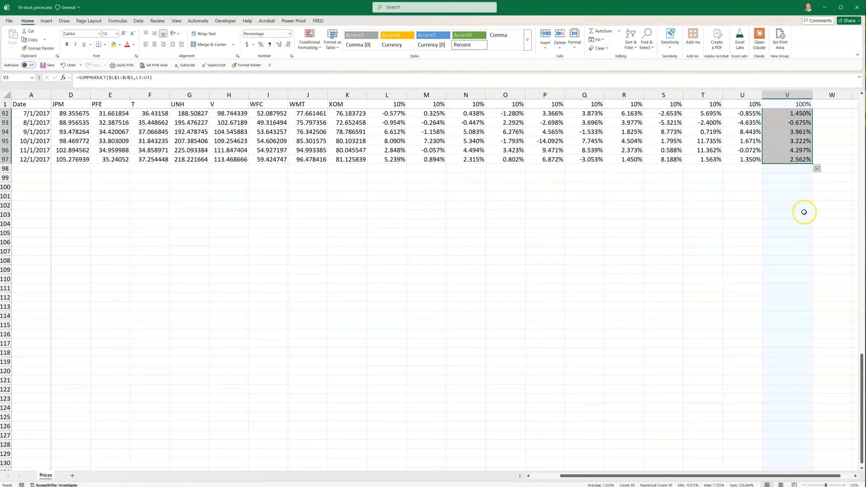
pyautogui.scroll(20, 803, 211)
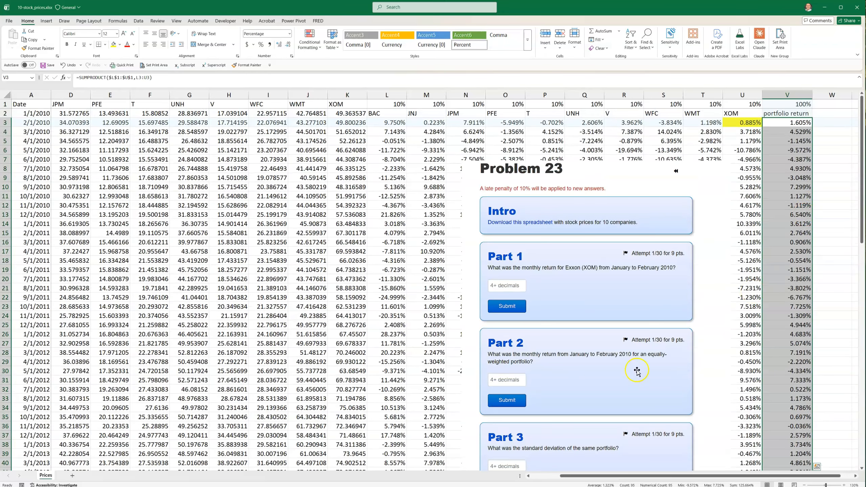
pyautogui.click(855, 476)
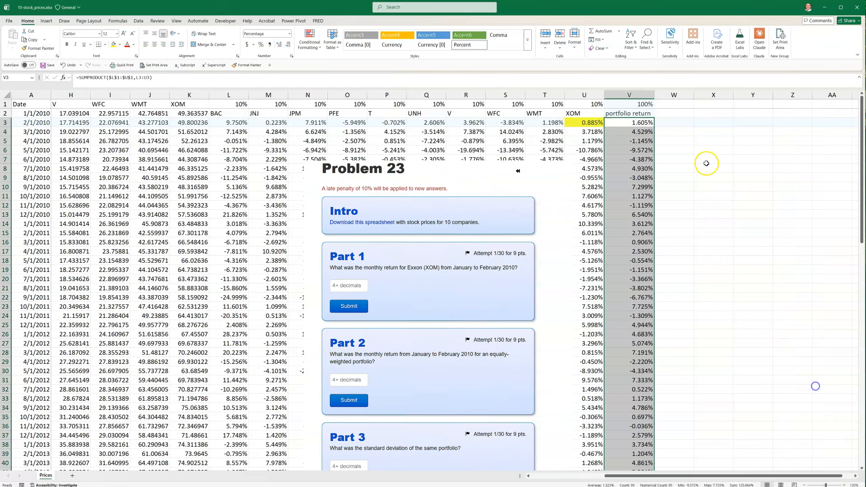
pyautogui.click(712, 127)
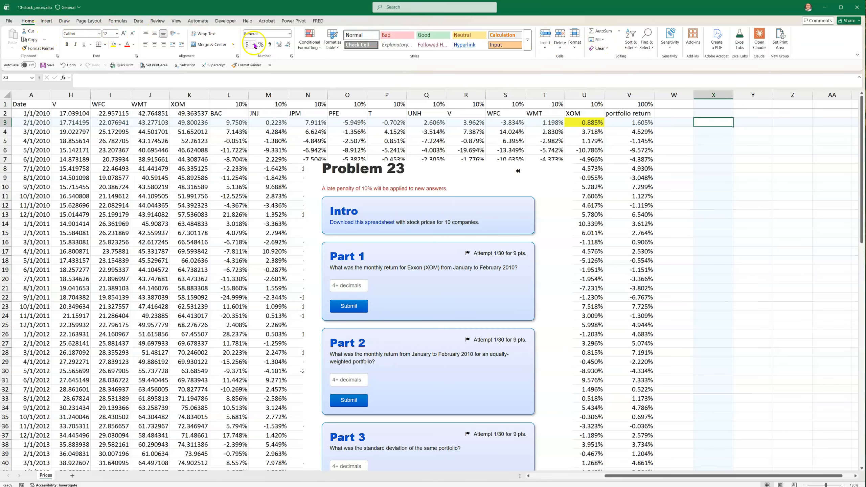
# Average the portfolio returns V3:V97 in X3, giving 1.323%
pyautogui.click(619, 31)
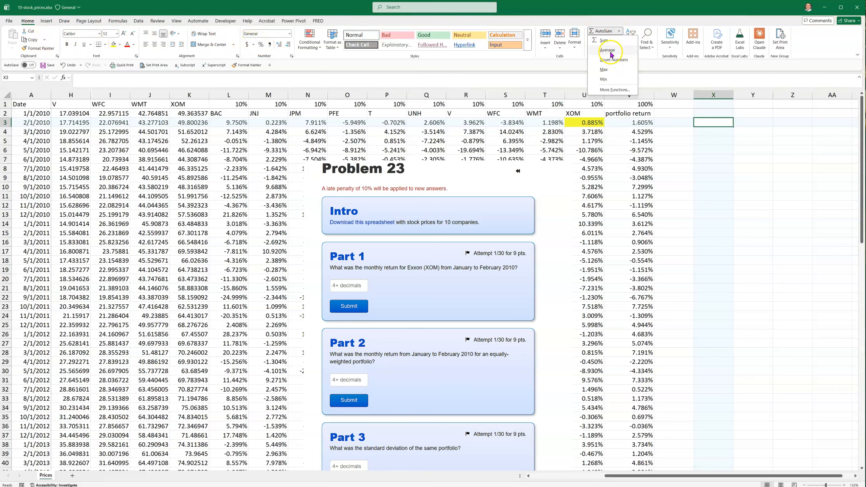
pyautogui.click(610, 52)
pyautogui.moveTo(636, 123); pyautogui.dragTo(636, 190)
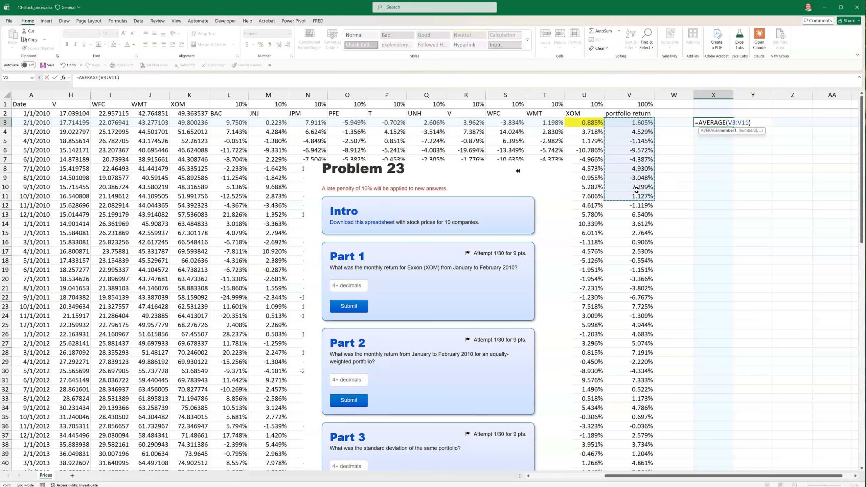
pyautogui.hotkey('ctrl', 'shift', 'Down')
pyautogui.press('Return')
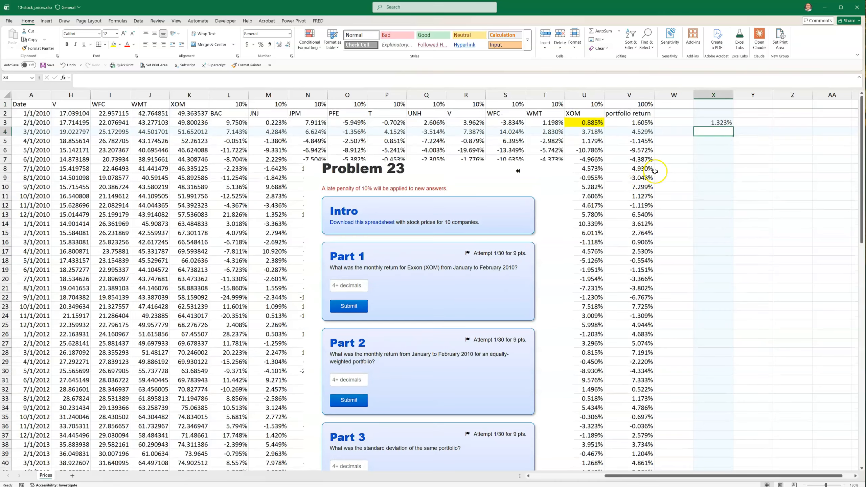
# Copy the 1.323% average and switch to the homework window
pyautogui.click(710, 123)
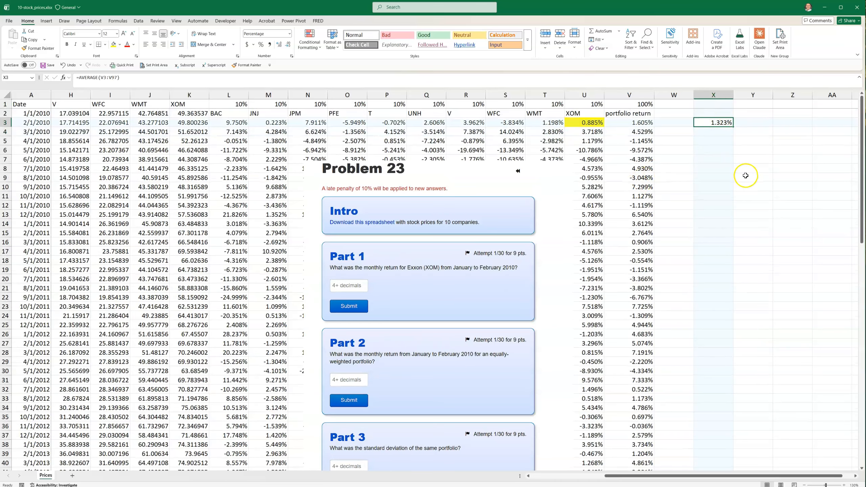
pyautogui.rightClick(718, 122)
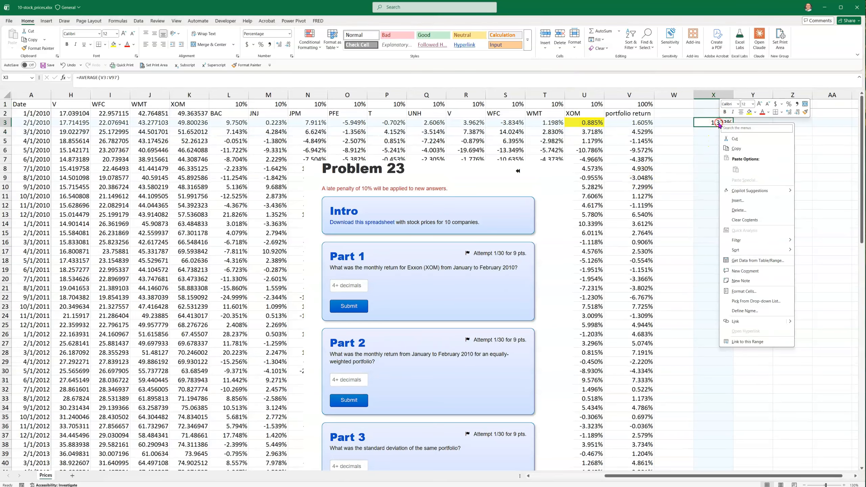
pyautogui.click(735, 149)
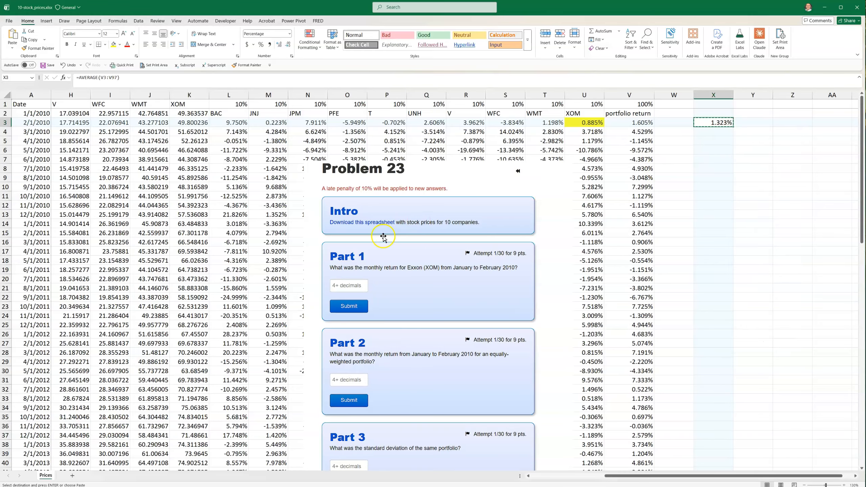
pyautogui.hotkey('alt', 'Tab')
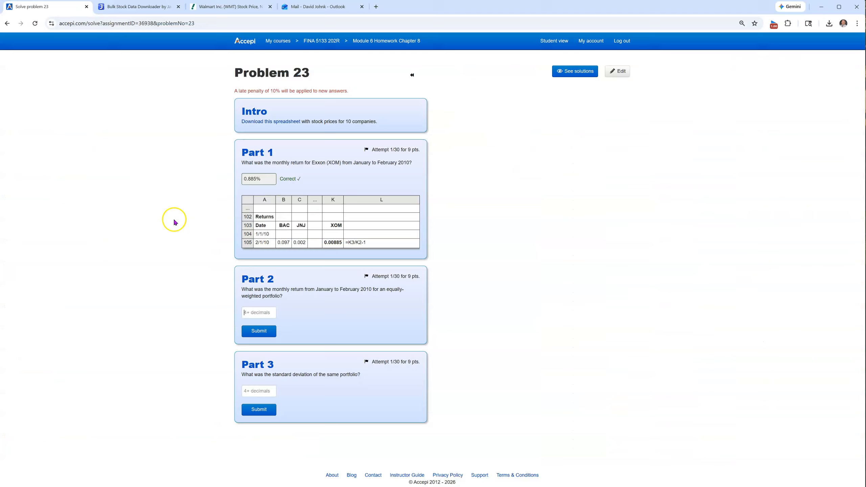
# Enter 1.323% as Part 2's answer, see it rejected, and return to Excel
pyautogui.click(252, 313)
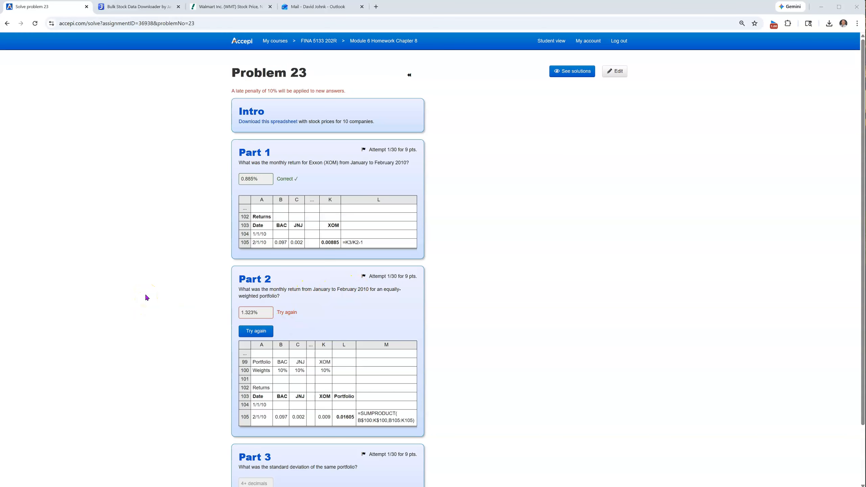
pyautogui.hotkey('alt', 'Tab')
pyautogui.hotkey('alt', 'Tab')
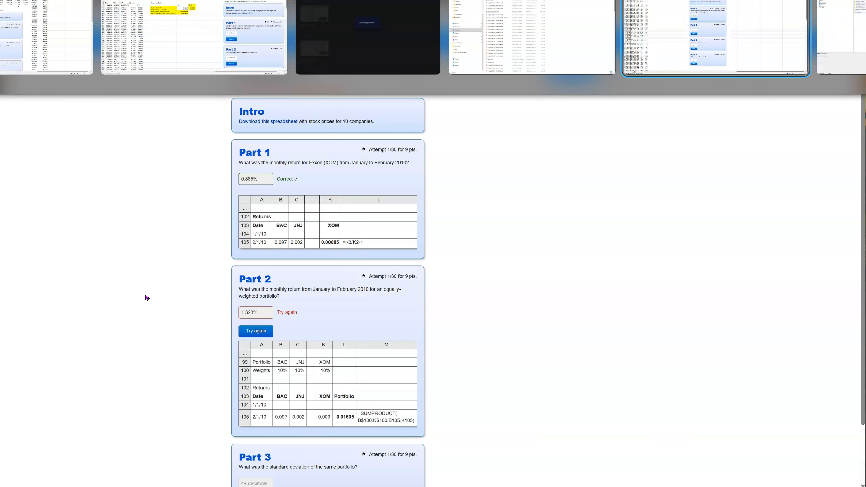
pyautogui.hotkey('alt', 'Tab')
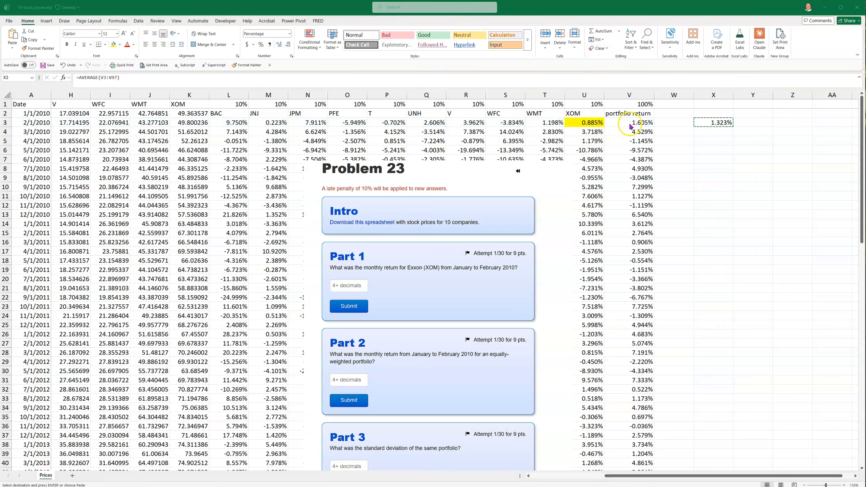
# Fill V3's 1.605% portfolio return yellow and label W3 'avg return'
pyautogui.click(633, 122)
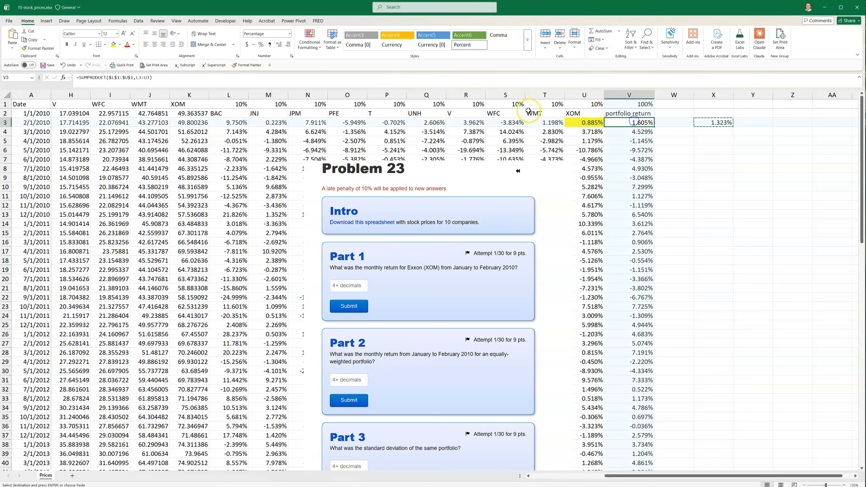
pyautogui.click(113, 44)
pyautogui.click(708, 112)
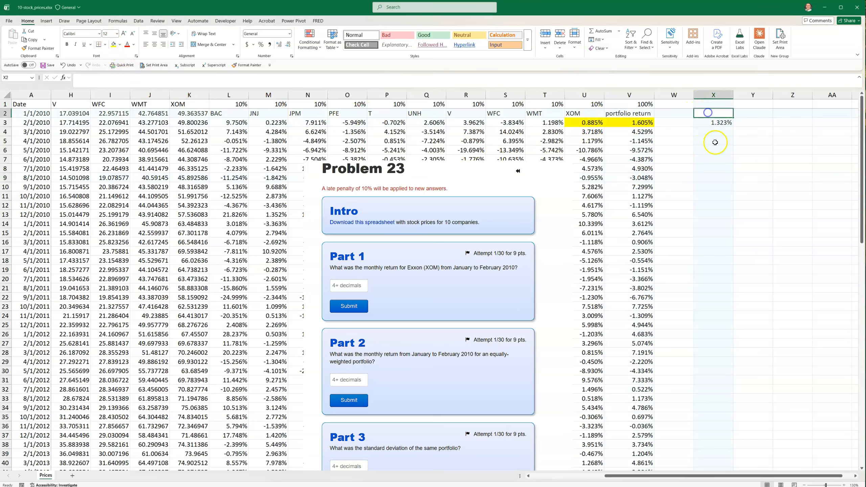
pyautogui.click(675, 125)
pyautogui.write('avg r')
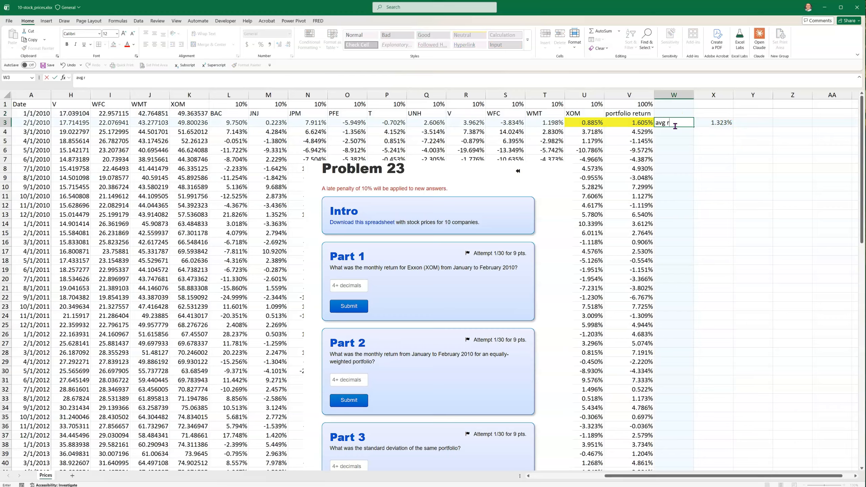
pyautogui.write('eturn')
pyautogui.press('Return')
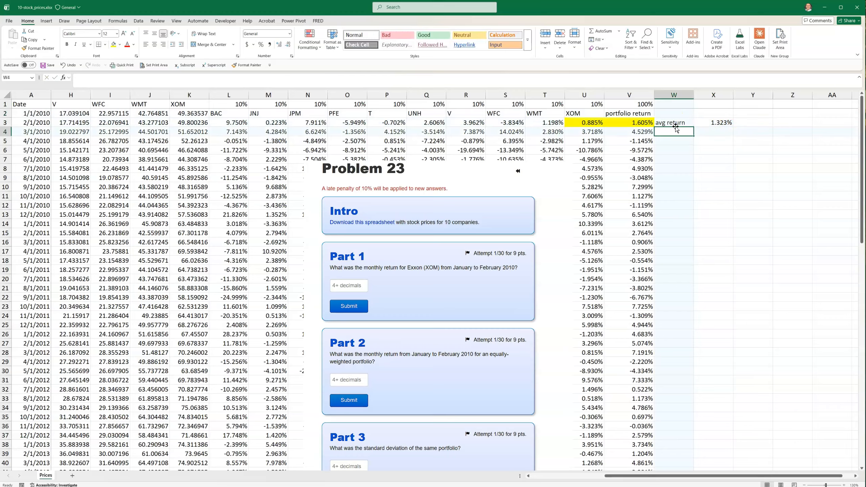
# Copy V3's 1.605% value, check it against Accepi, then cancel the pending copy
pyautogui.click(642, 120)
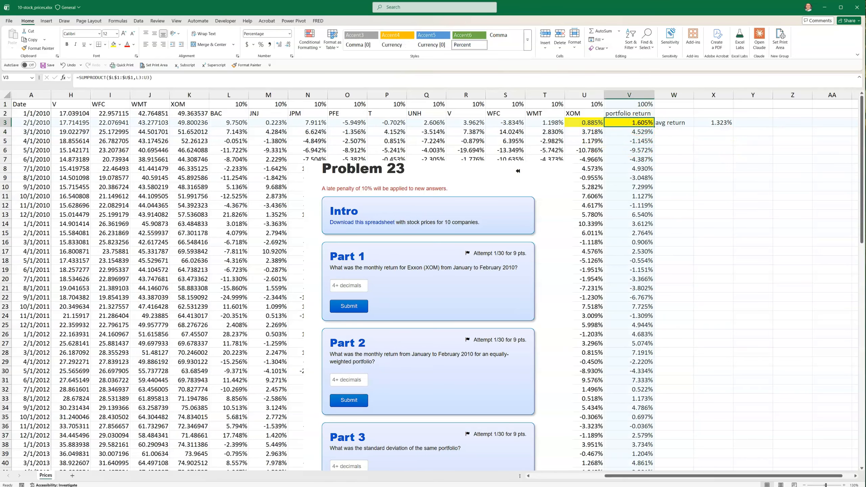
pyautogui.rightClick(640, 125)
pyautogui.click(653, 150)
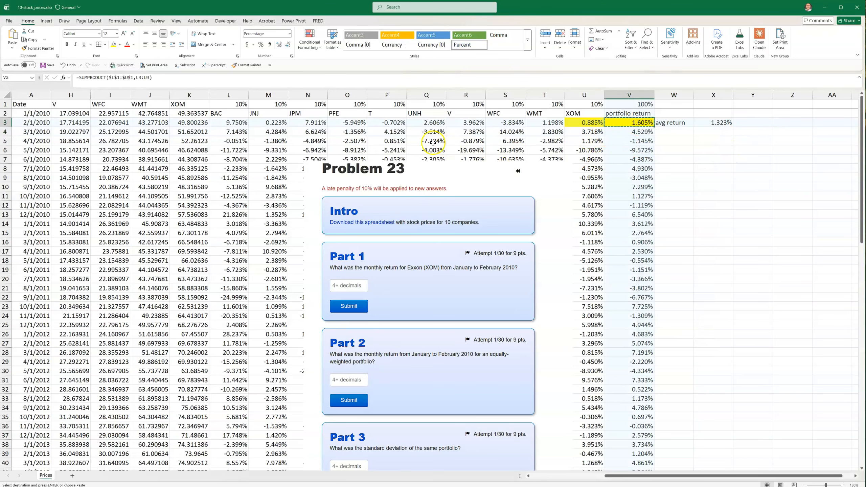
pyautogui.hotkey('alt', 'Tab')
pyautogui.hotkey('alt', 'Tab')
pyautogui.hotkey('alt', 'Tab')
pyautogui.hotkey('alt', 'Tab')
pyautogui.hotkey('alt', 'Tab')
pyautogui.hotkey('alt', 'Tab')
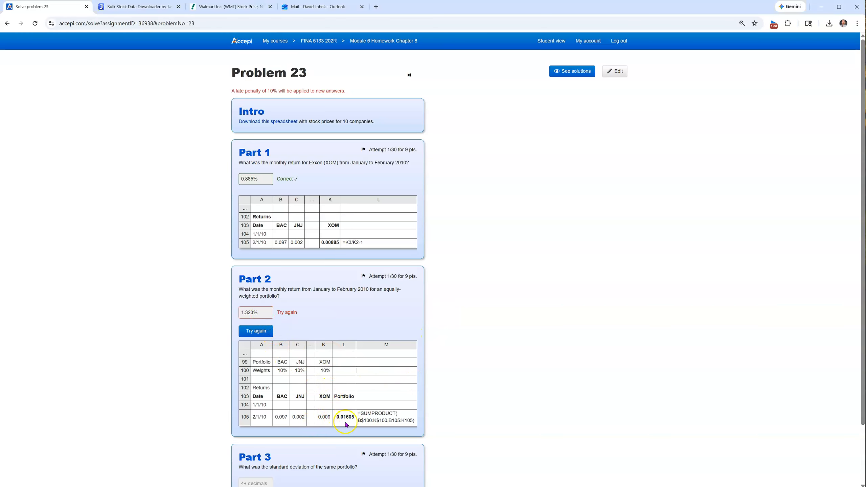
pyautogui.hotkey('alt', 'Tab')
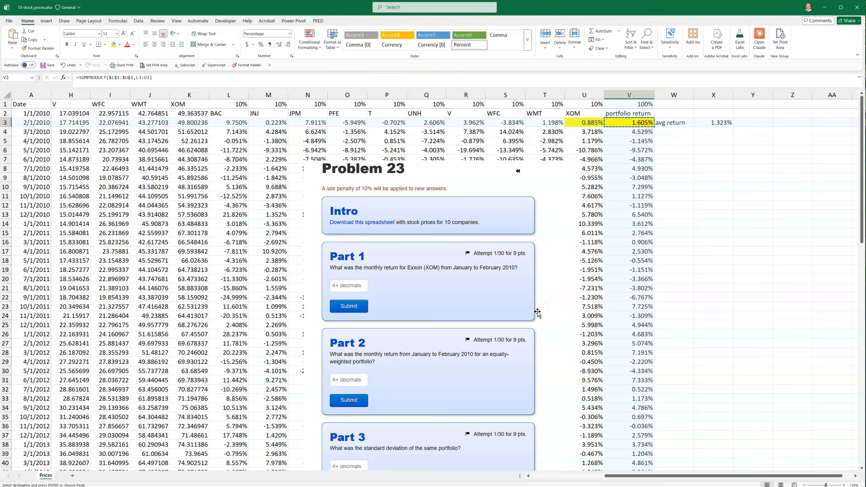
pyautogui.press('Escape')
pyautogui.click(697, 198)
# Label W4 'std dev'
pyautogui.scroll(-3, 427, 385)
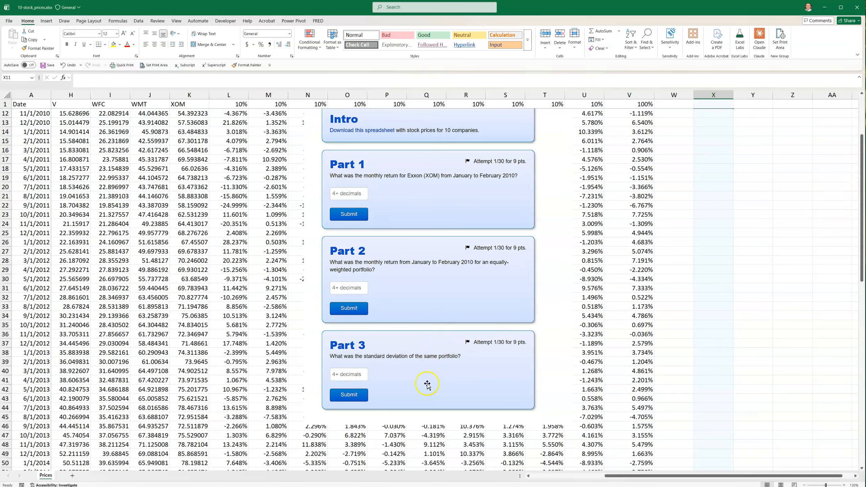
pyautogui.scroll(3, 436, 376)
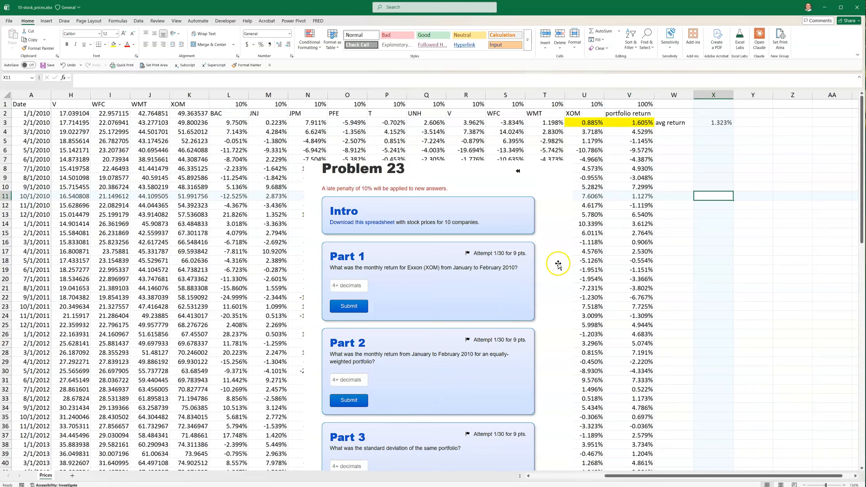
pyautogui.click(675, 132)
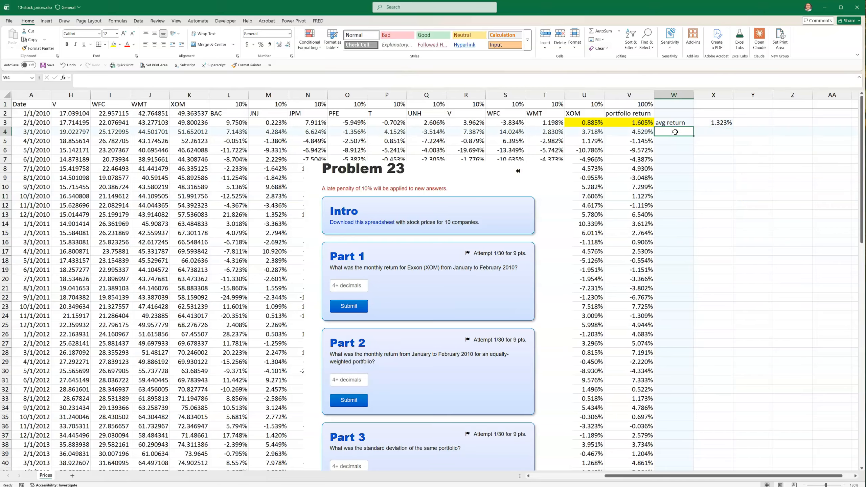
pyautogui.write('std de')
pyautogui.press('Tab')
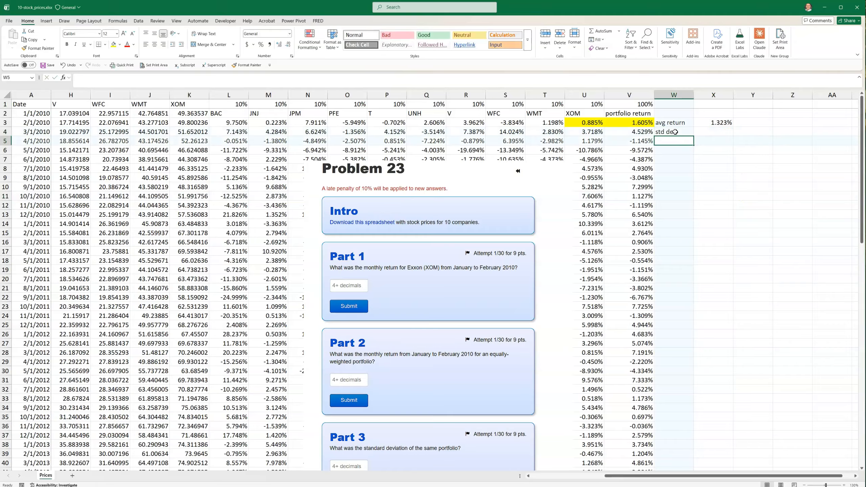
# Enter =STDEV.S(V3:V97) in X4 for the portfolio returns' standard deviation
pyautogui.write('=st')
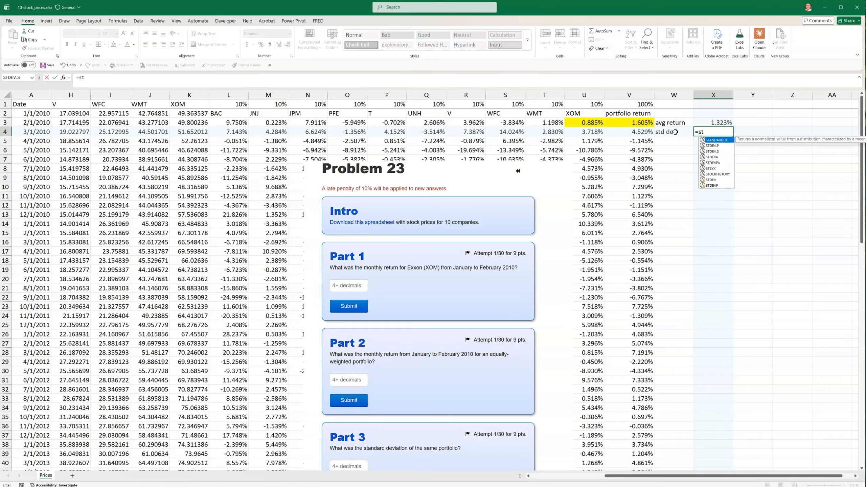
pyautogui.click(713, 152)
pyautogui.doubleClick(713, 151)
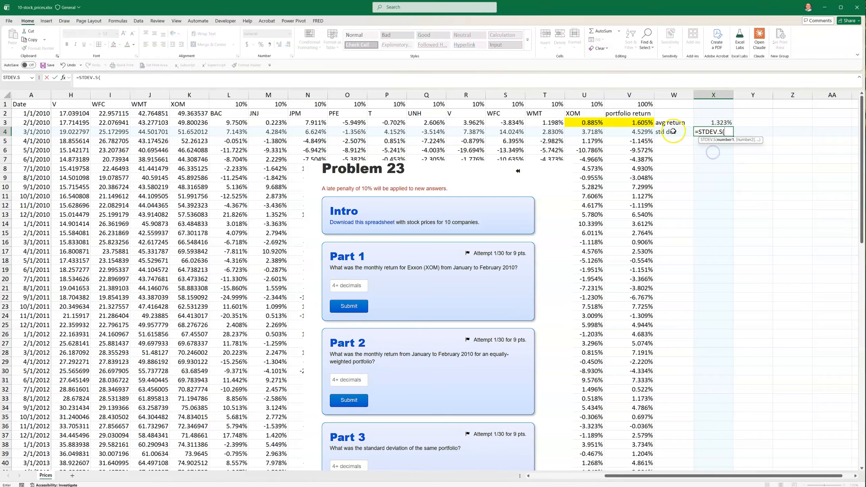
pyautogui.moveTo(631, 122); pyautogui.dragTo(633, 177)
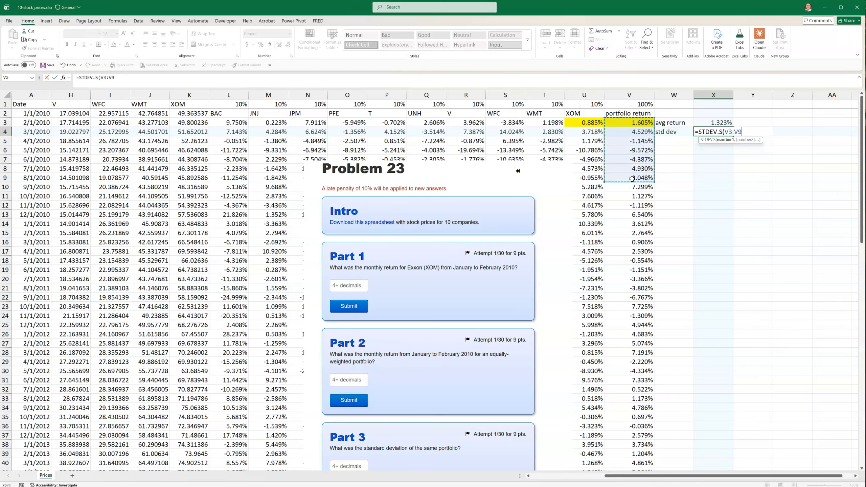
pyautogui.hotkey('ctrl', 'shift', 'Down')
pyautogui.press('Return')
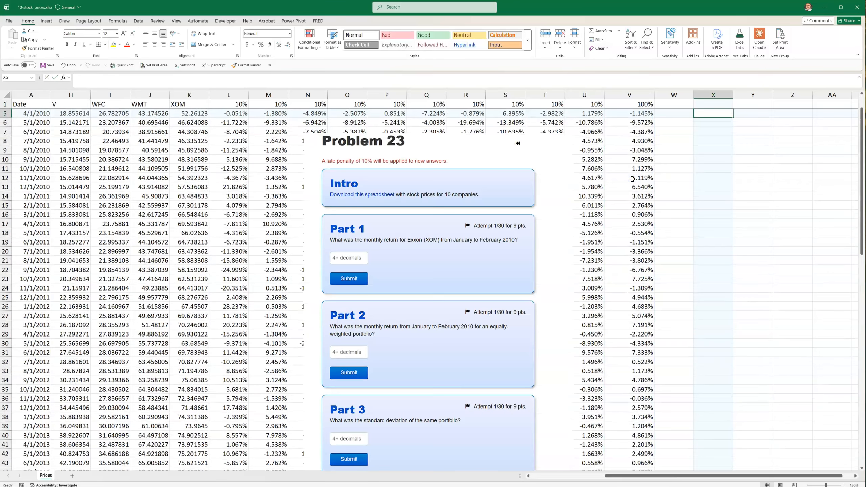
# Copy X3's percentage format onto X4 with Format Painter, showing 3.379%
pyautogui.click(712, 130)
pyautogui.click(710, 125)
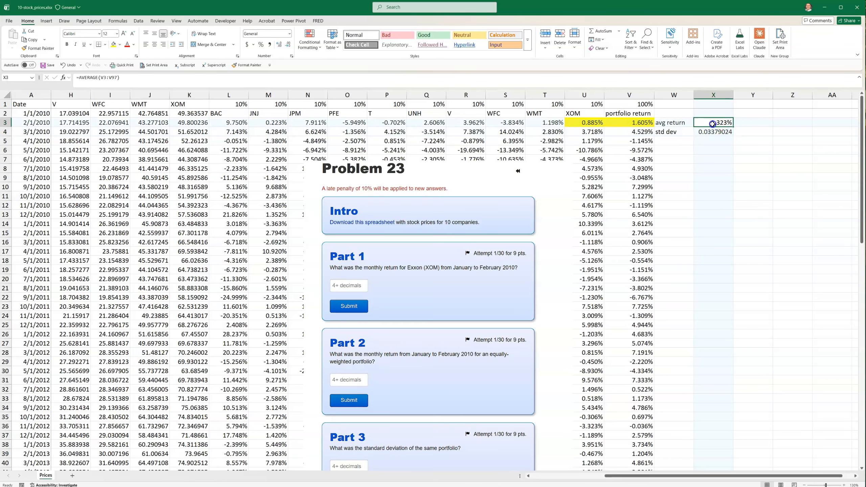
pyautogui.click(38, 48)
pyautogui.click(701, 131)
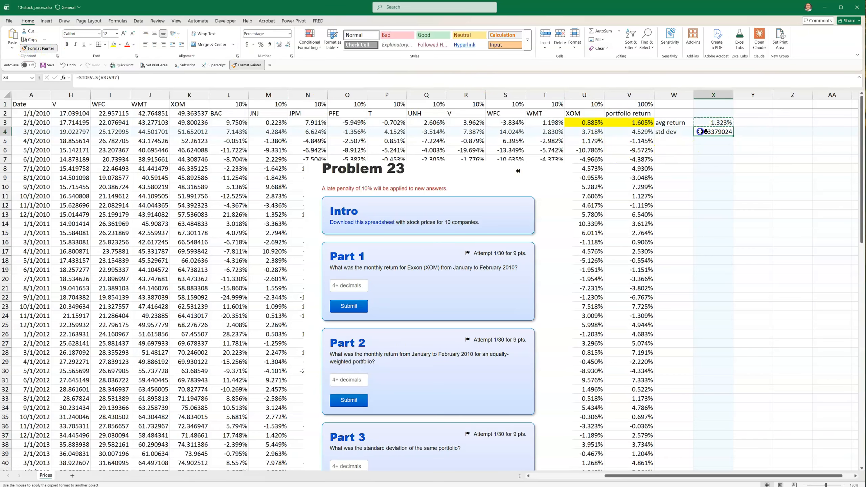
pyautogui.rightClick(713, 132)
pyautogui.press('Escape')
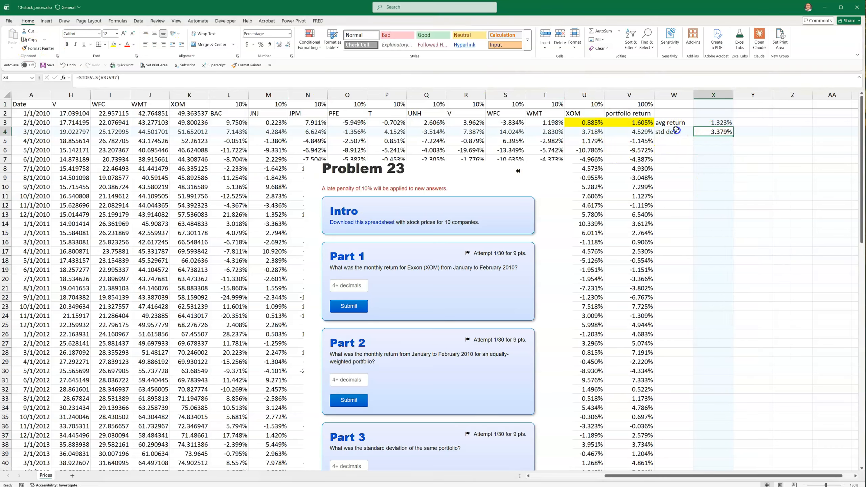
# Highlight the std dev row W4:X4 and the XOM header in U2 yellow
pyautogui.moveTo(665, 132); pyautogui.dragTo(703, 132)
pyautogui.click(114, 44)
pyautogui.click(589, 113)
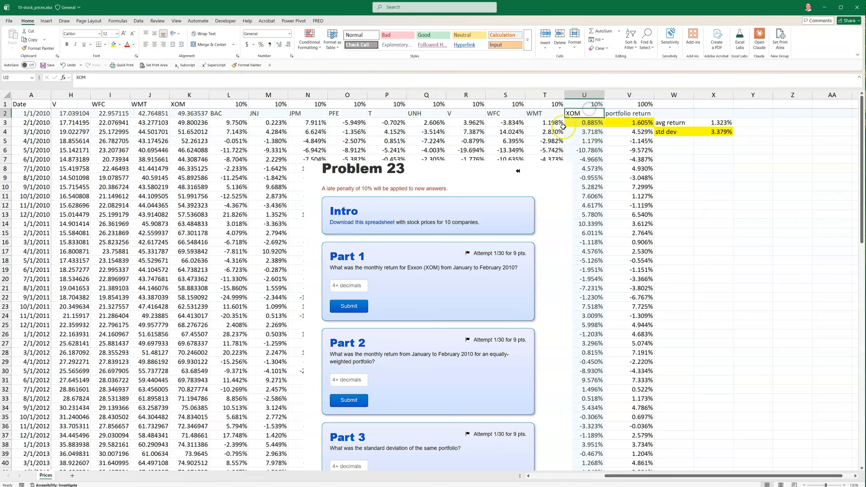
pyautogui.click(113, 44)
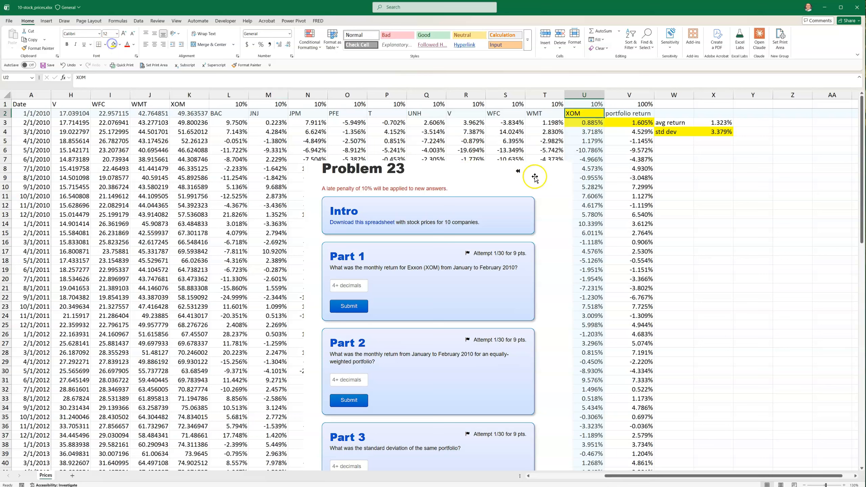
# Copy the 3.379% standard deviation and switch to the Accepi assignment
pyautogui.moveTo(716, 123); pyautogui.dragTo(719, 130)
pyautogui.click(719, 132)
pyautogui.rightClick(719, 131)
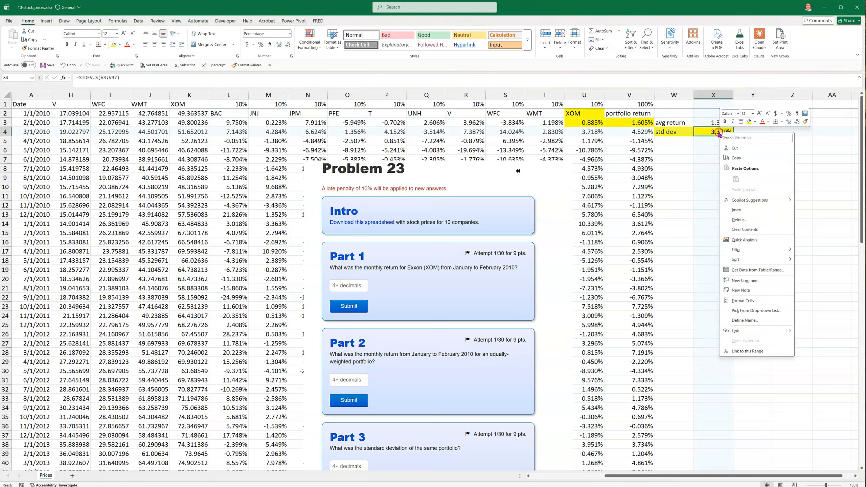
pyautogui.click(738, 162)
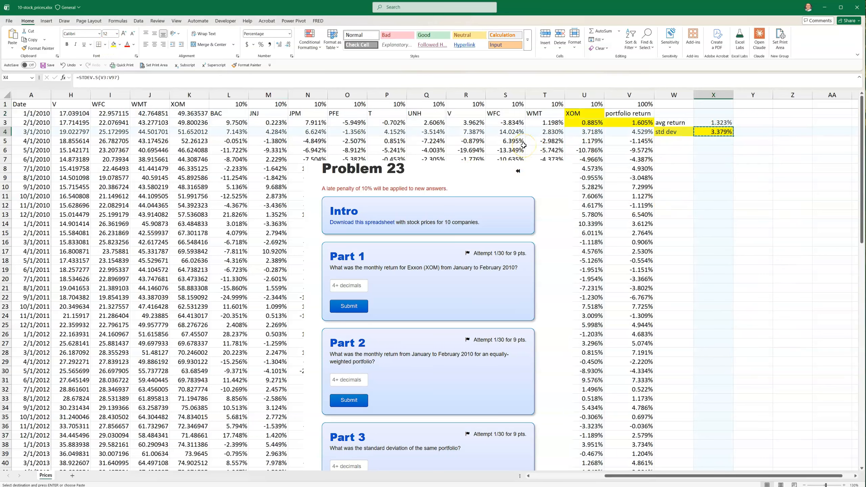
pyautogui.hotkey('alt', 'Tab')
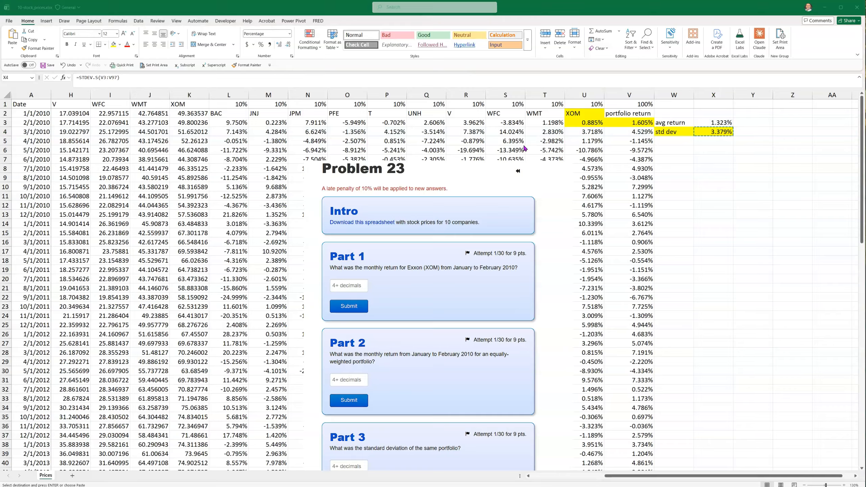
pyautogui.hotkey('alt', 'Tab')
pyautogui.hotkey('alt', 'Tab')
pyautogui.hotkey('alt', 'Tab')
pyautogui.hotkey('alt', 'Tab')
pyautogui.hotkey('alt', 'Tab')
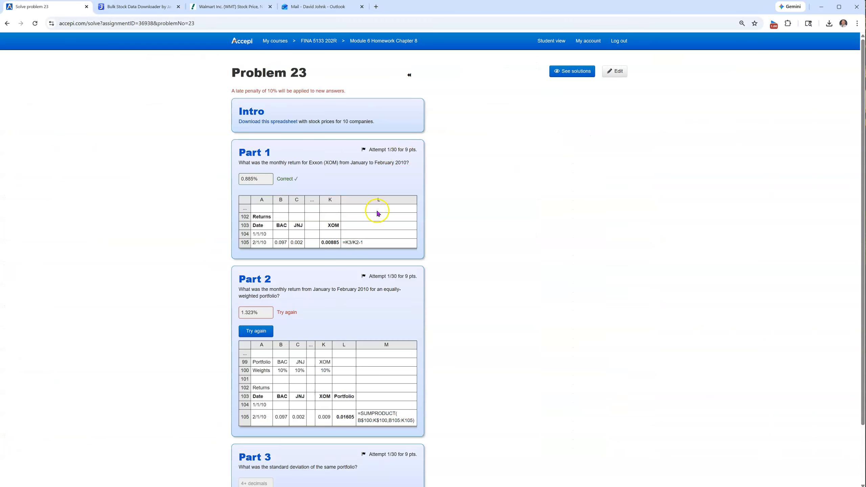
# Enter 3.379% as the Part 3 standard deviation answer and submit it
pyautogui.scroll(-2, 379, 215)
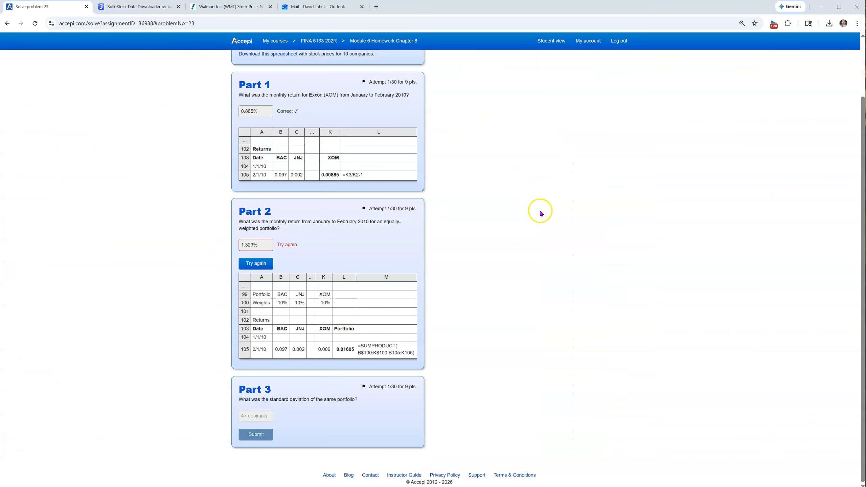
pyautogui.click(261, 416)
pyautogui.scroll(2, 518, 289)
pyautogui.scroll(-2, 426, 314)
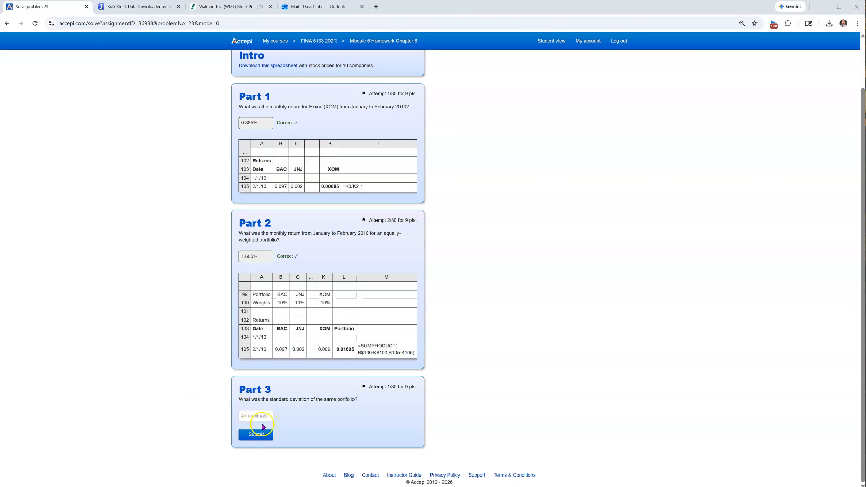
pyautogui.click(273, 438)
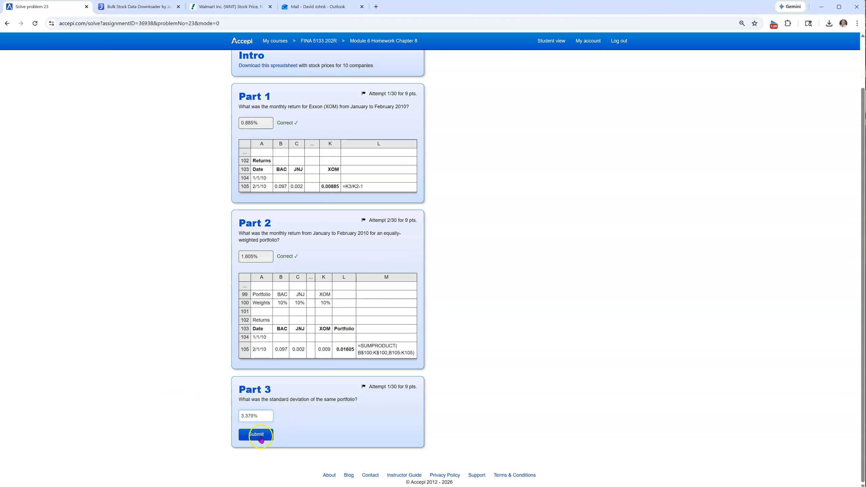
# Confirm all three Problem 23 parts are marked correct, then return to the Excel workbook
pyautogui.scroll(-2, 343, 375)
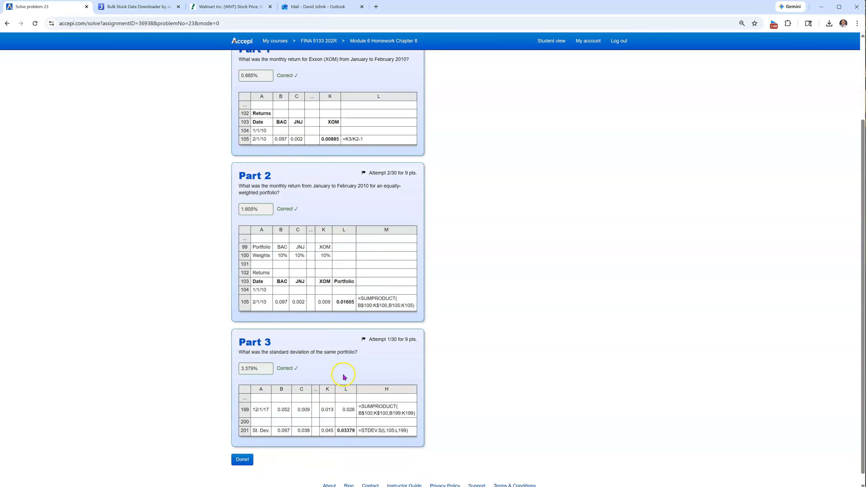
pyautogui.scroll(3, 339, 370)
pyautogui.scroll(-3, 338, 372)
pyautogui.scroll(-1, 339, 374)
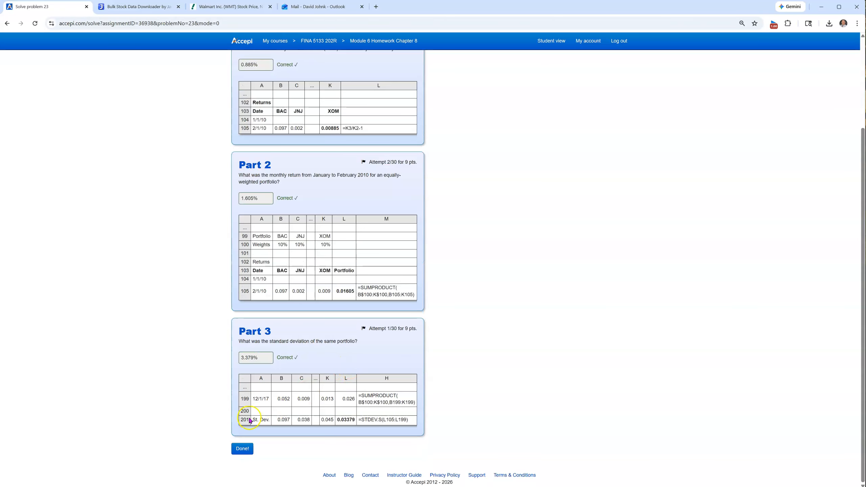
pyautogui.hotkey('alt', 'Tab')
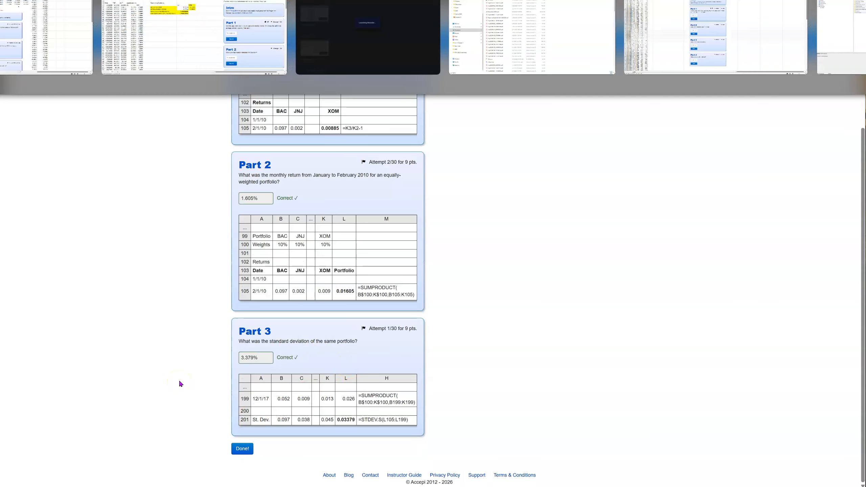